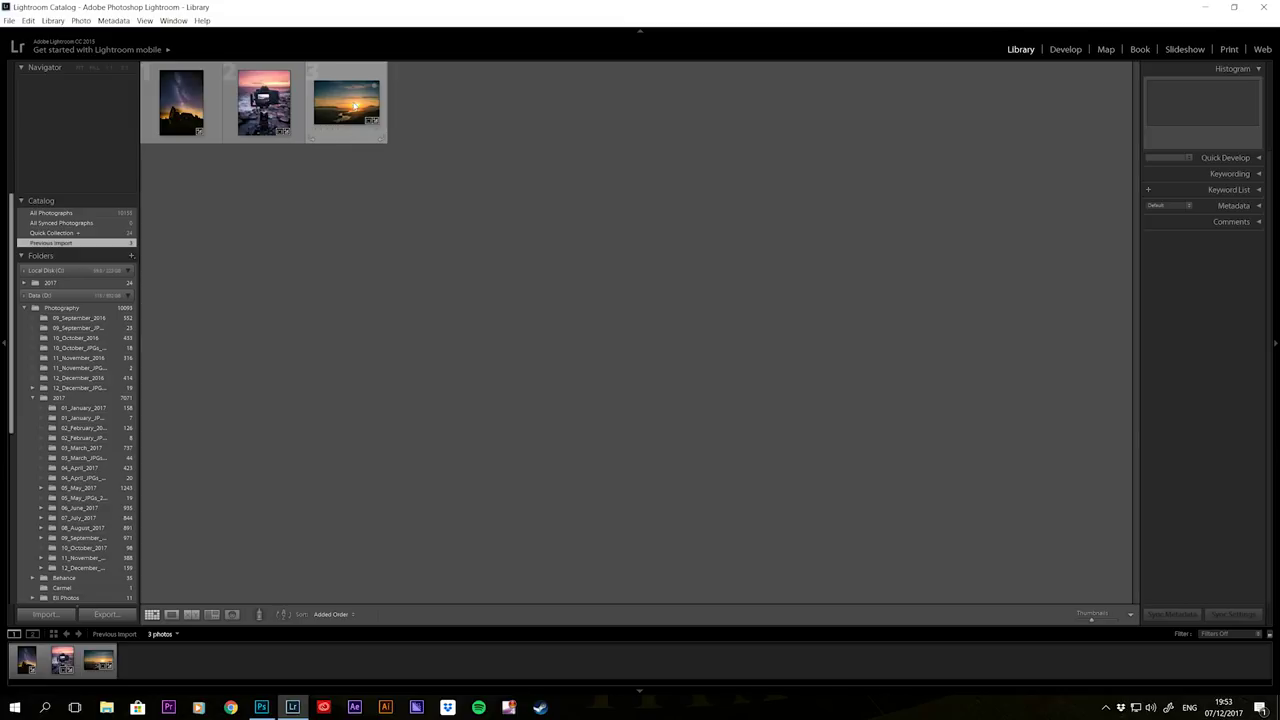
Select the Flagstaff Sunrise photo in the grid and open it in Develop
click(360, 142)
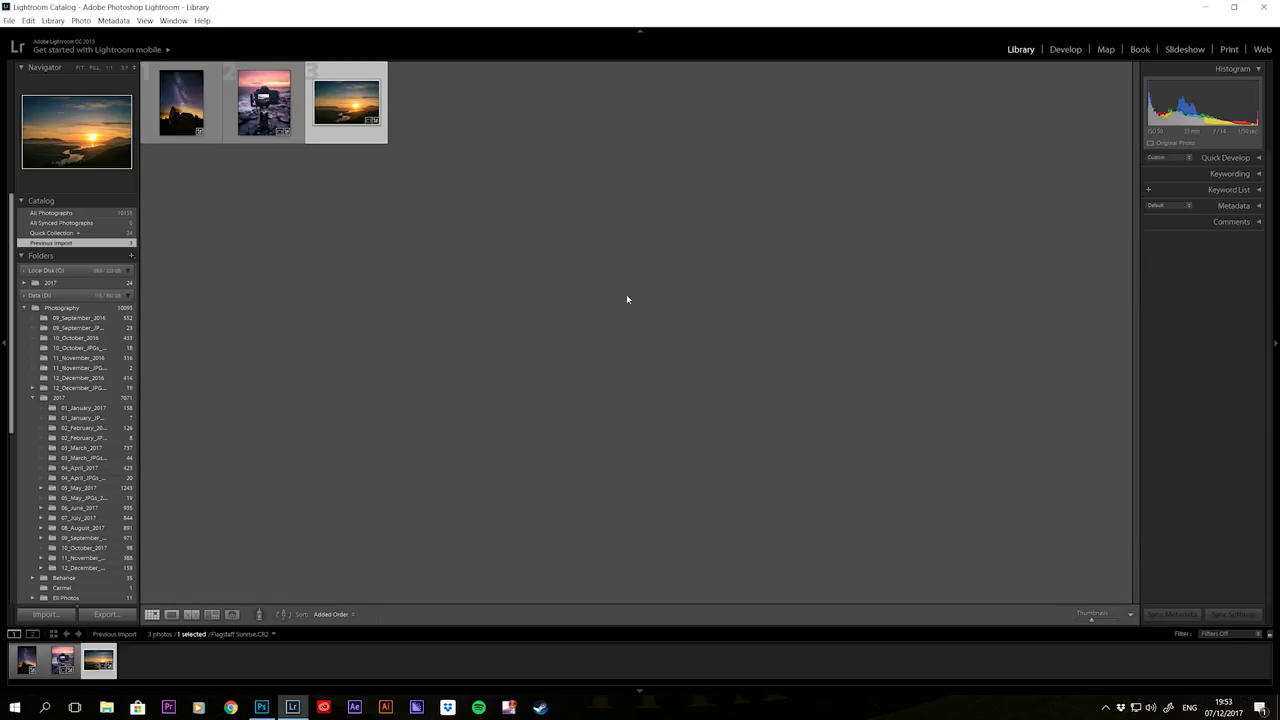
click(537, 295)
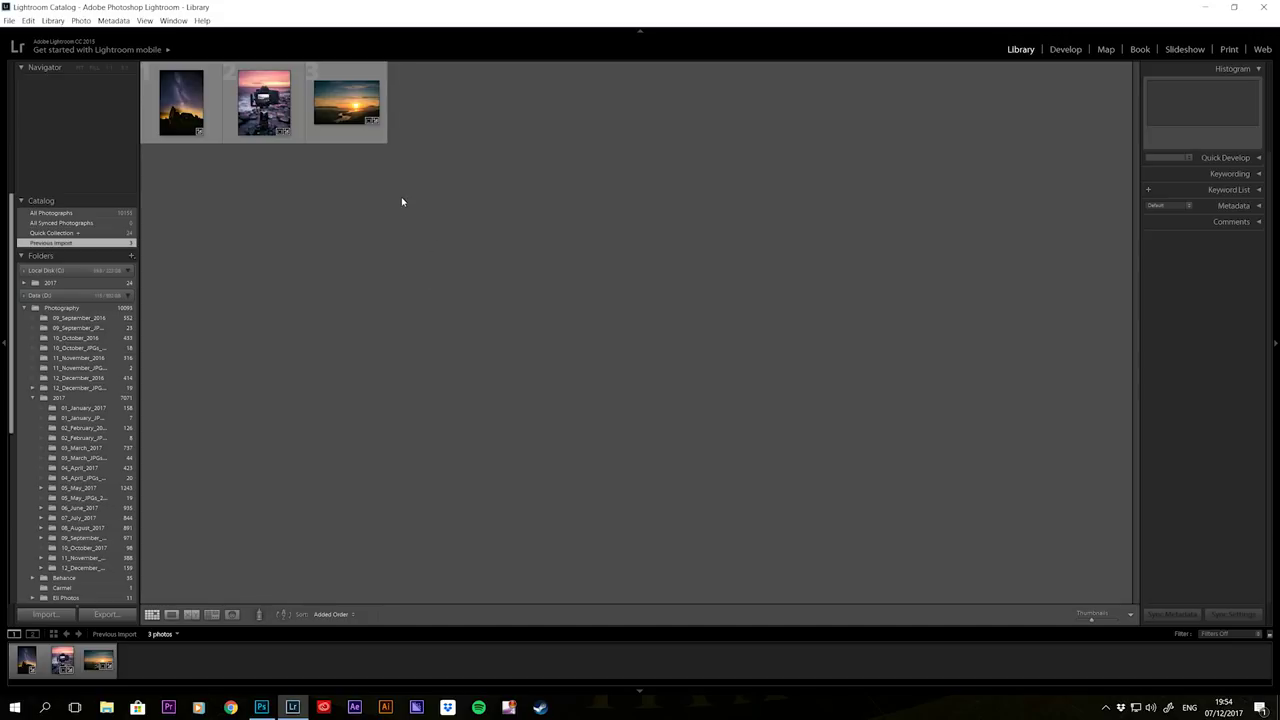
click(352, 141)
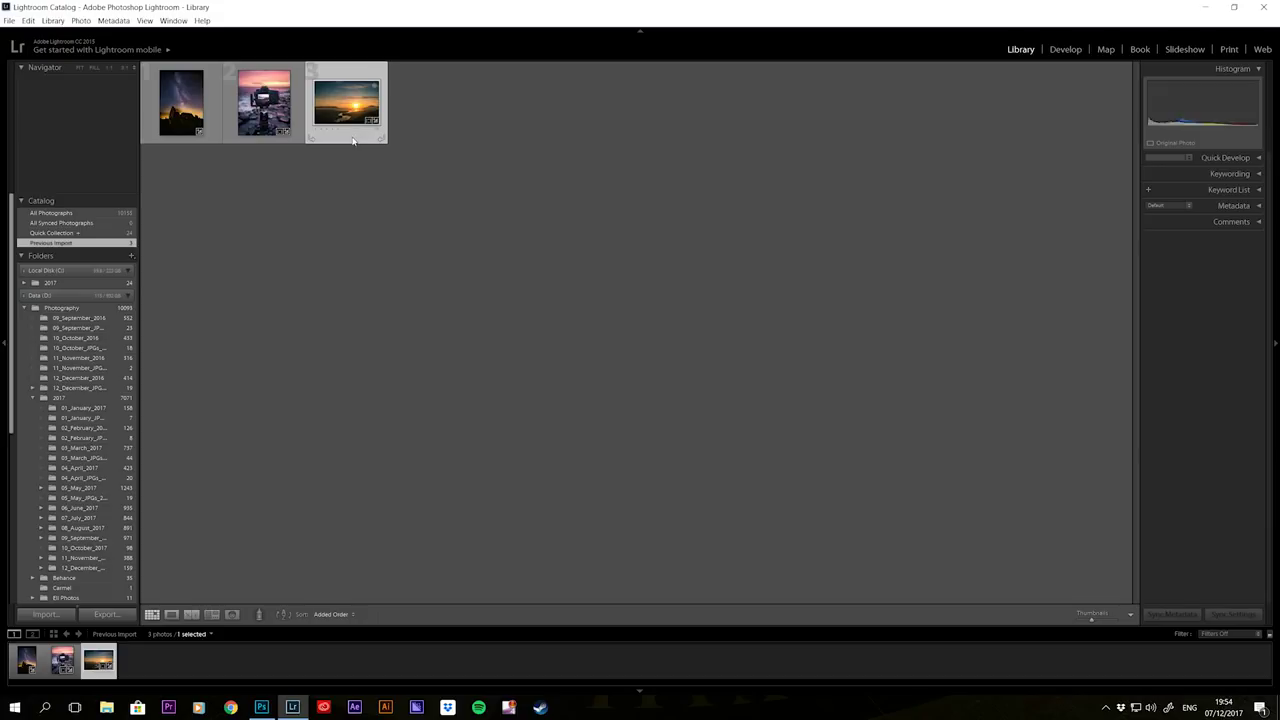
click(1068, 52)
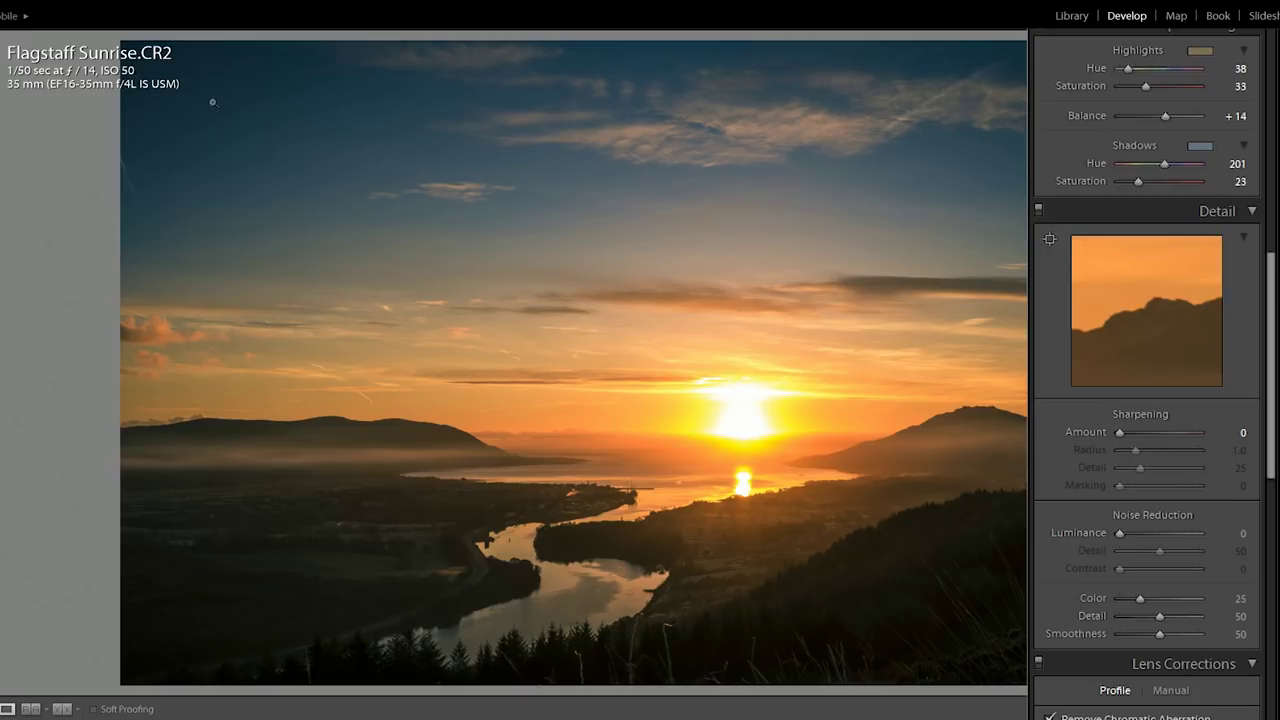
Set sharpening Amount to 80 and target the detail preview on the harbour
click(1237, 432)
text(80)
key(Return)
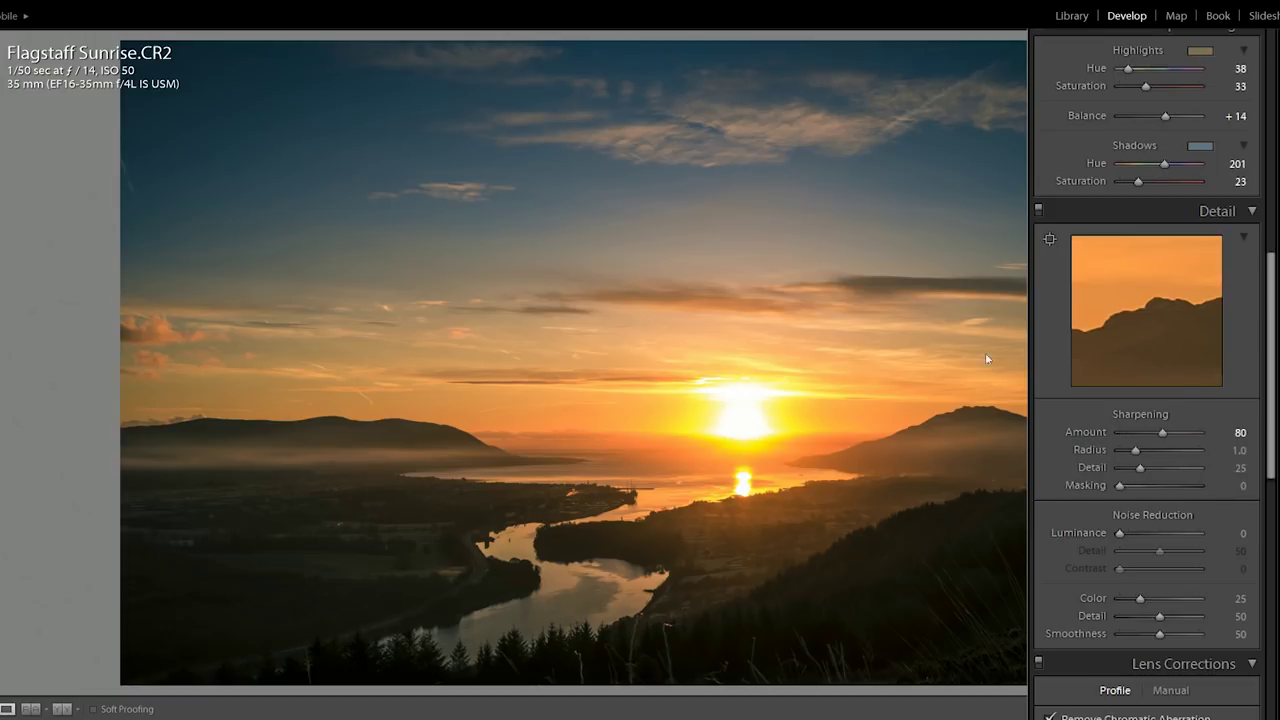
click(1049, 241)
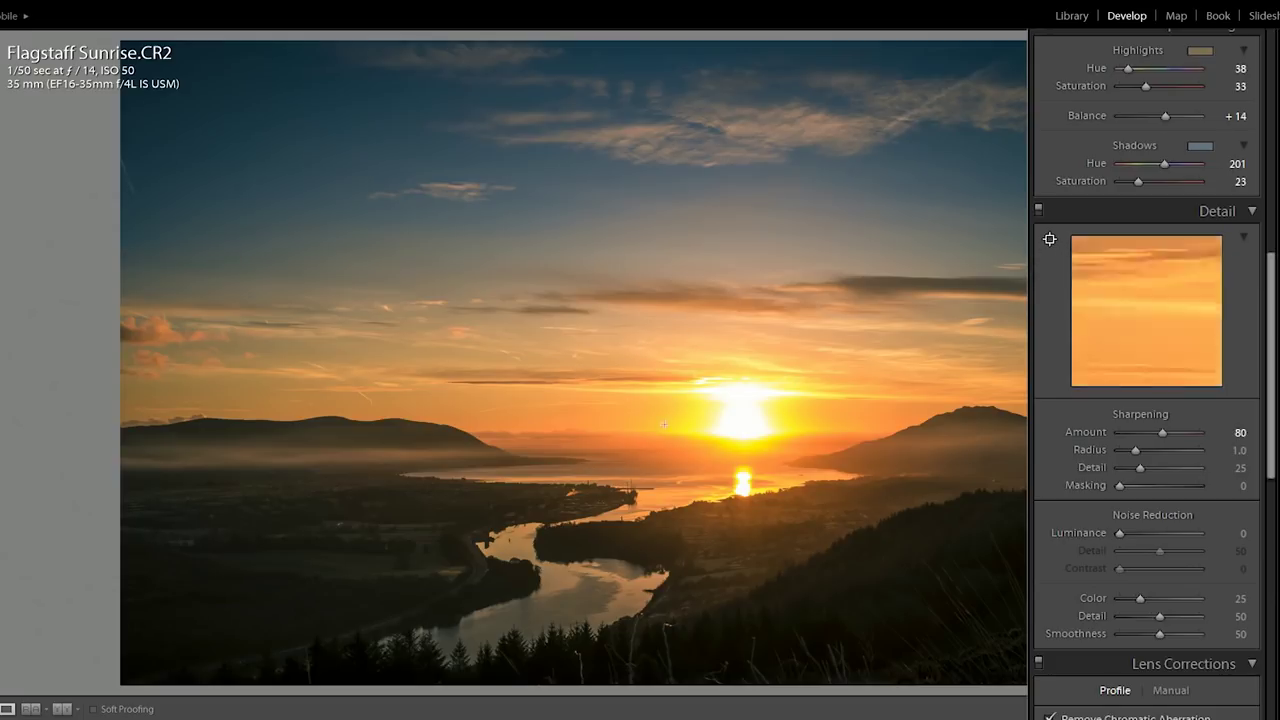
click(628, 488)
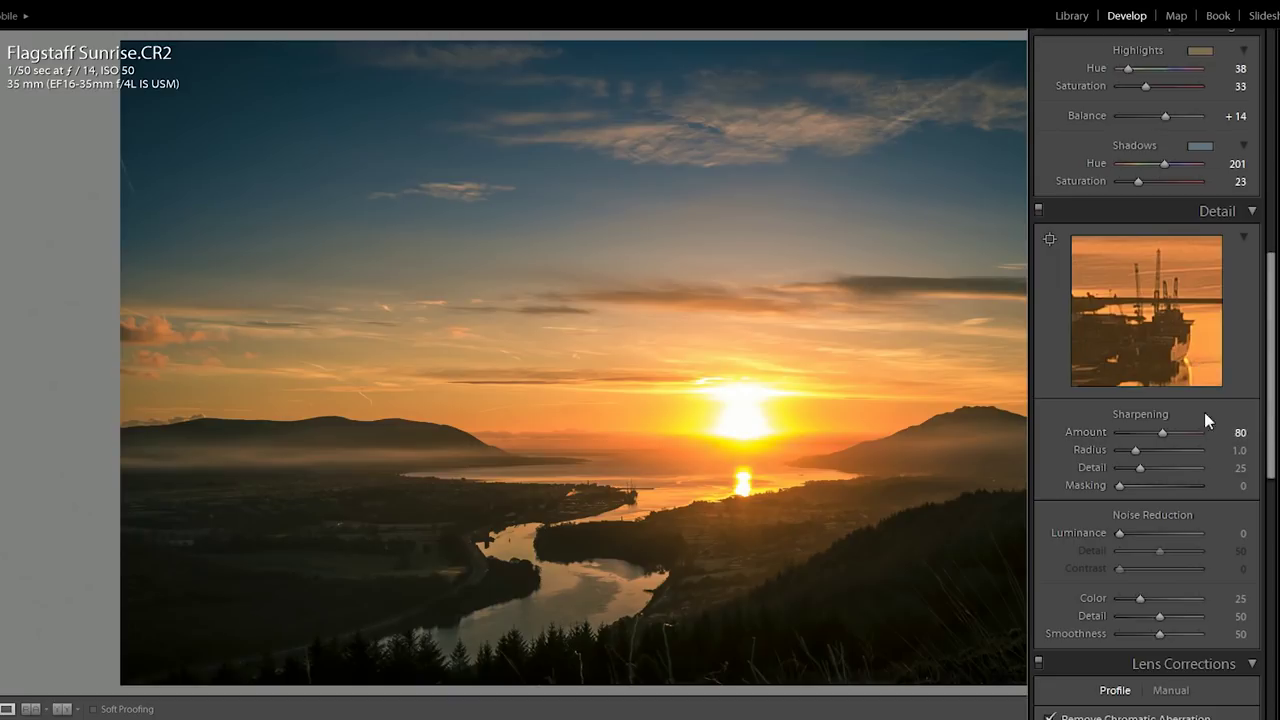
Set luminance noise reduction to 20
click(1238, 534)
text(20)
key(Return)
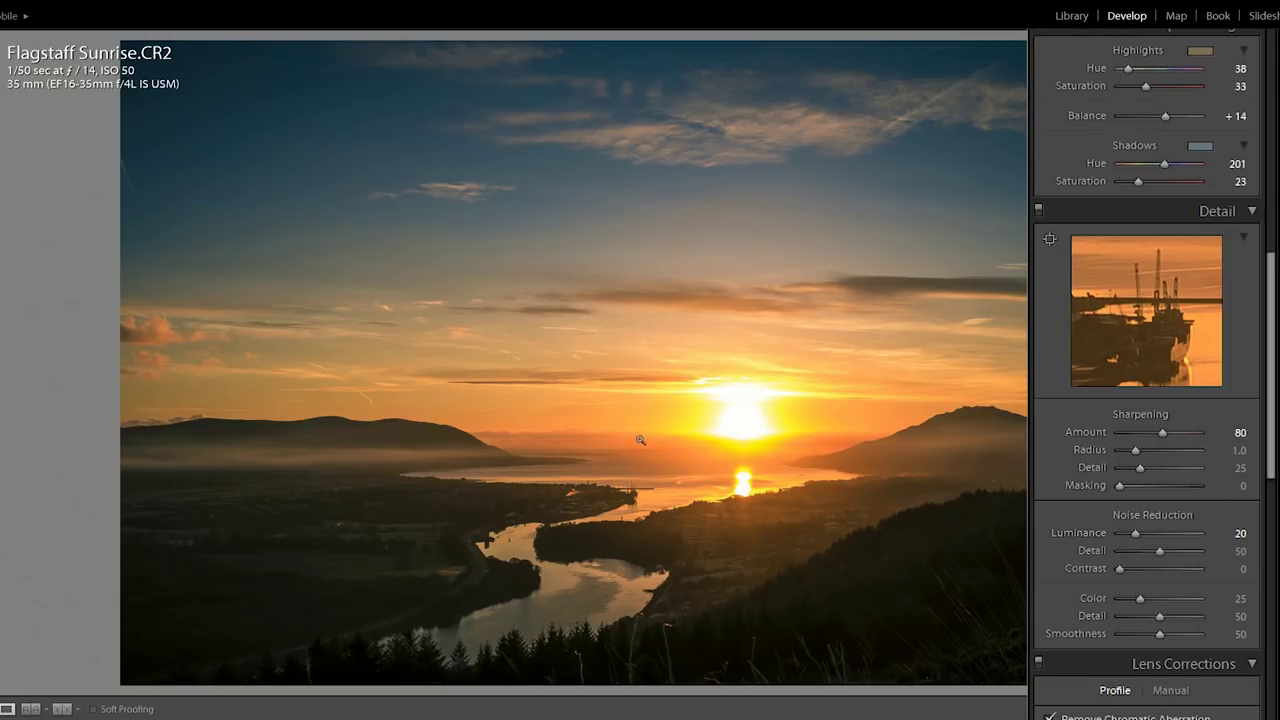
click(624, 488)
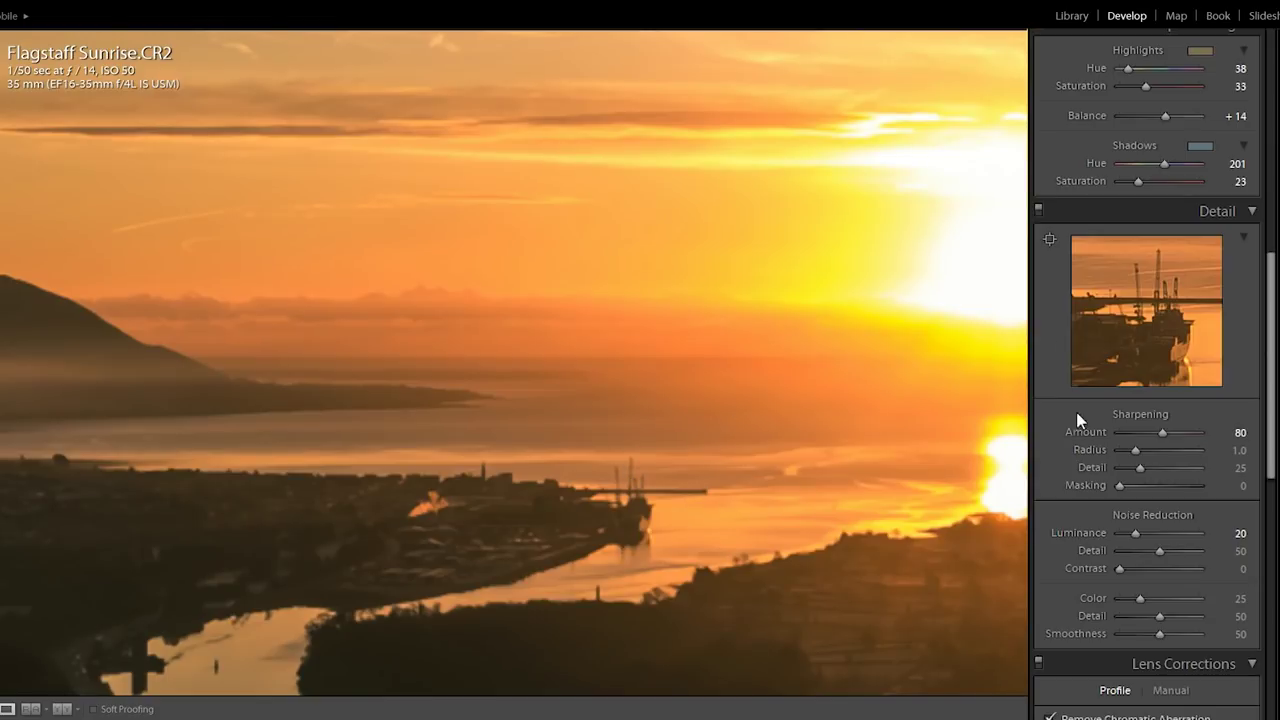
click(1038, 209)
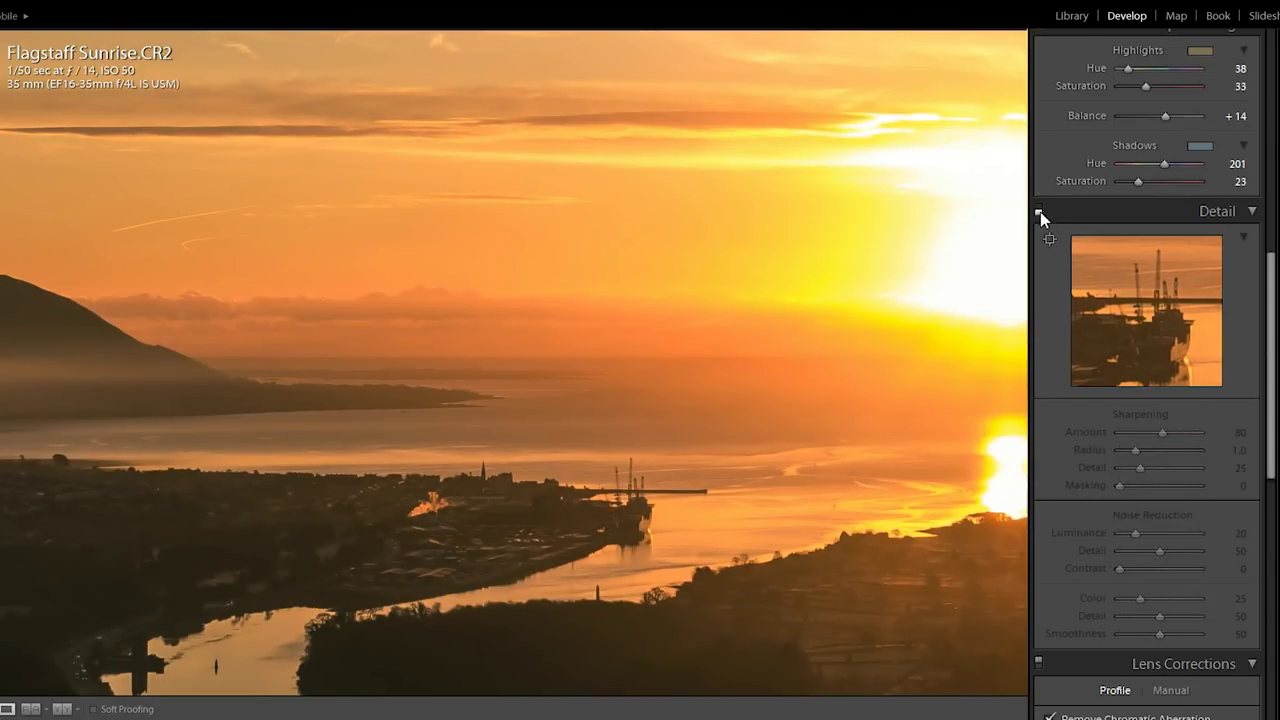
click(1040, 212)
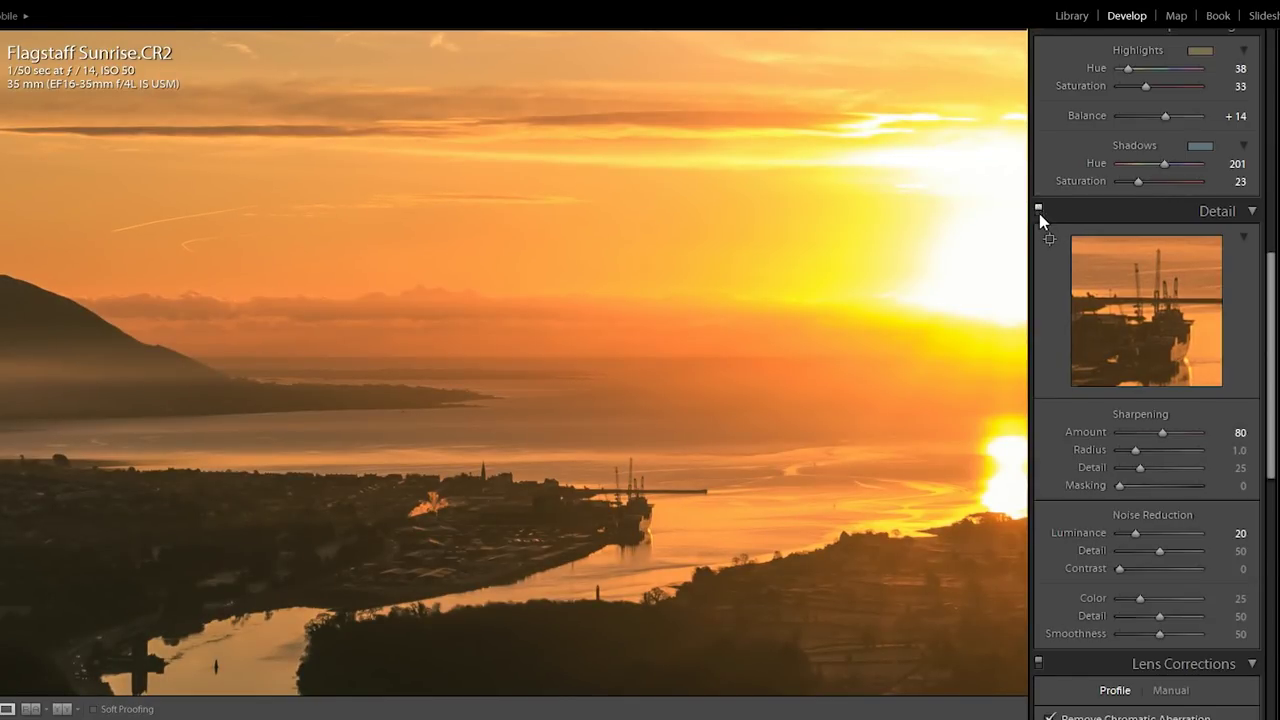
click(1038, 211)
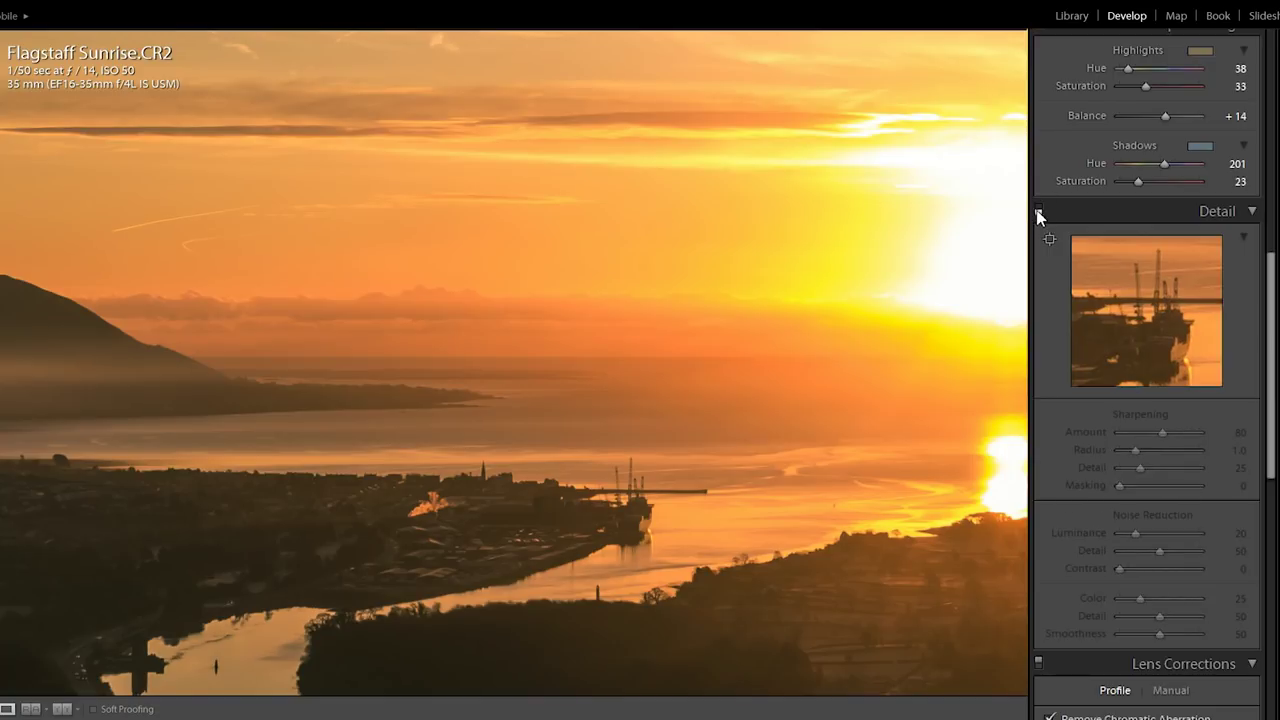
click(1041, 209)
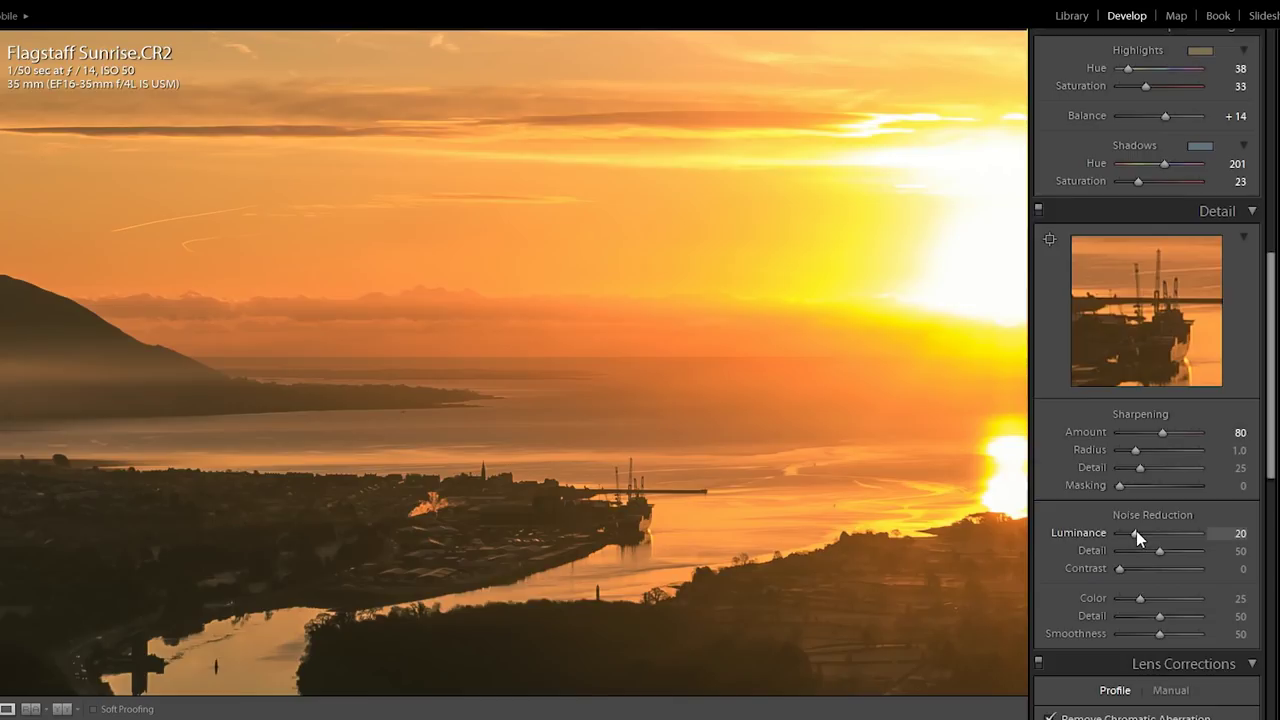
drag(1137, 531, 1208, 531)
click(1233, 535)
text(20)
key(Return)
Raise sharpening Masking to 76 while previewing the mask, checking the mountain and sun reflection up close
click(740, 428)
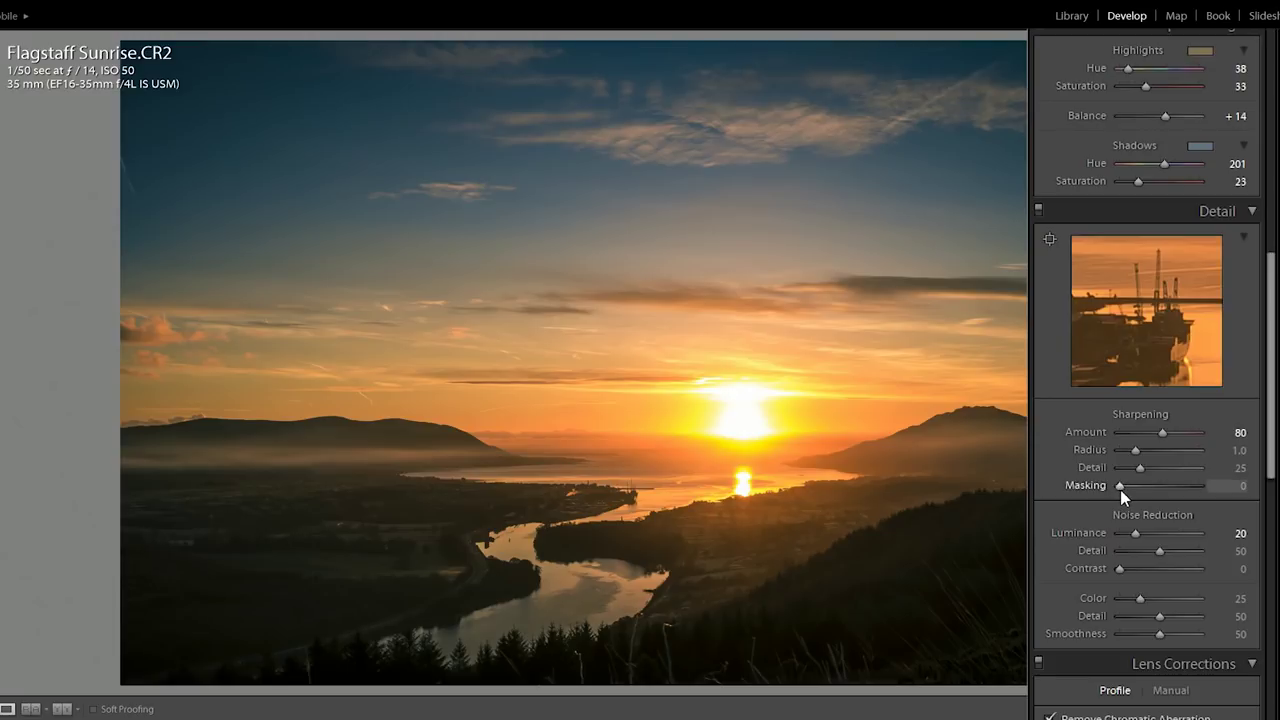
drag(1120, 489, 1177, 489)
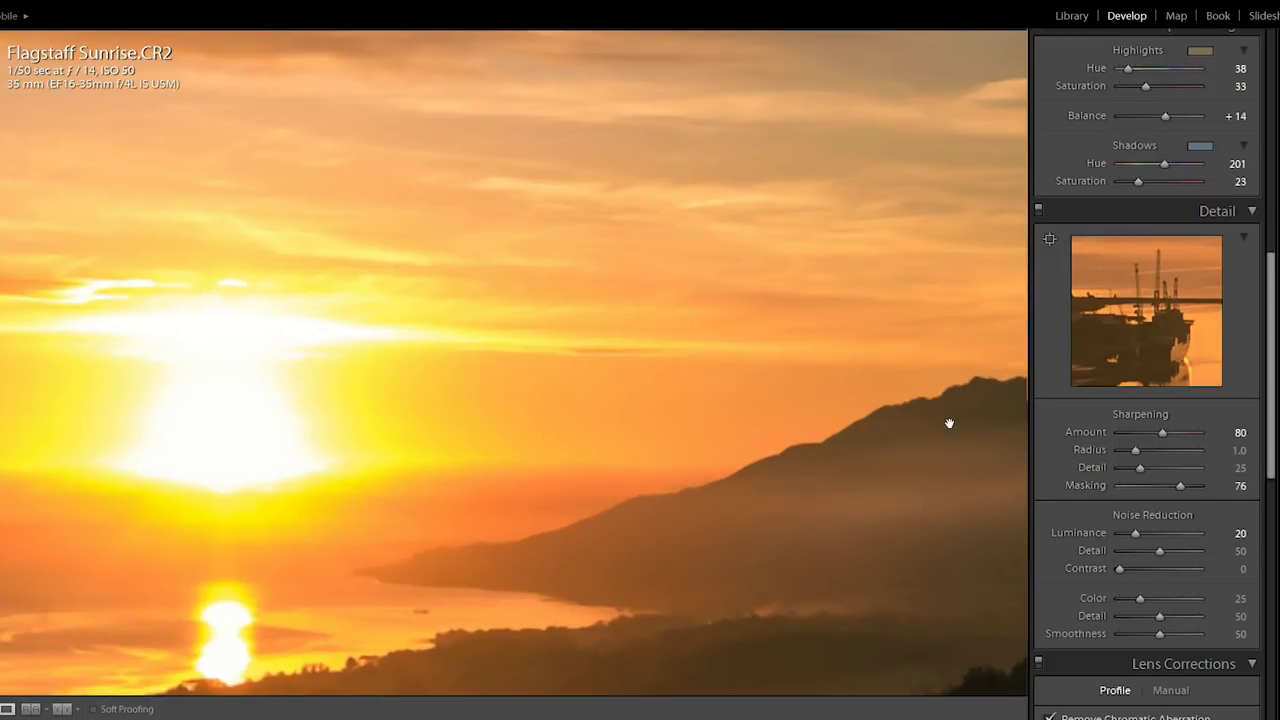
drag(996, 462, 669, 449)
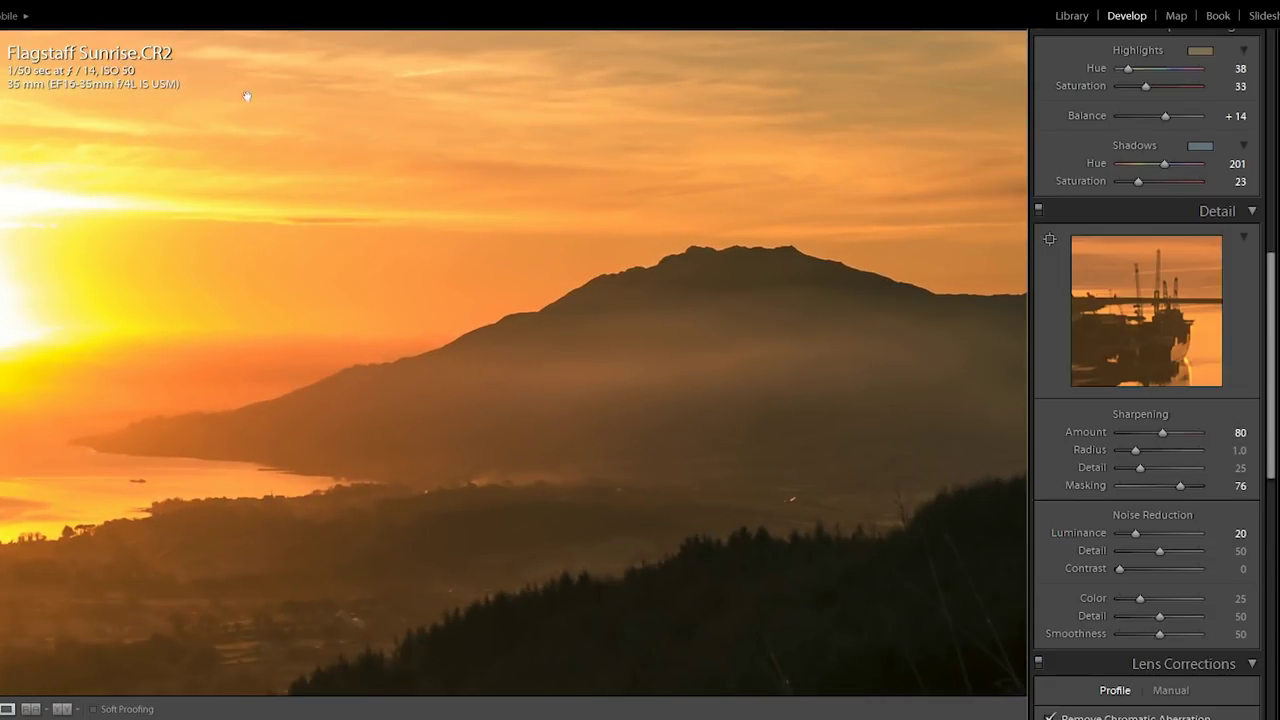
drag(623, 357, 768, 406)
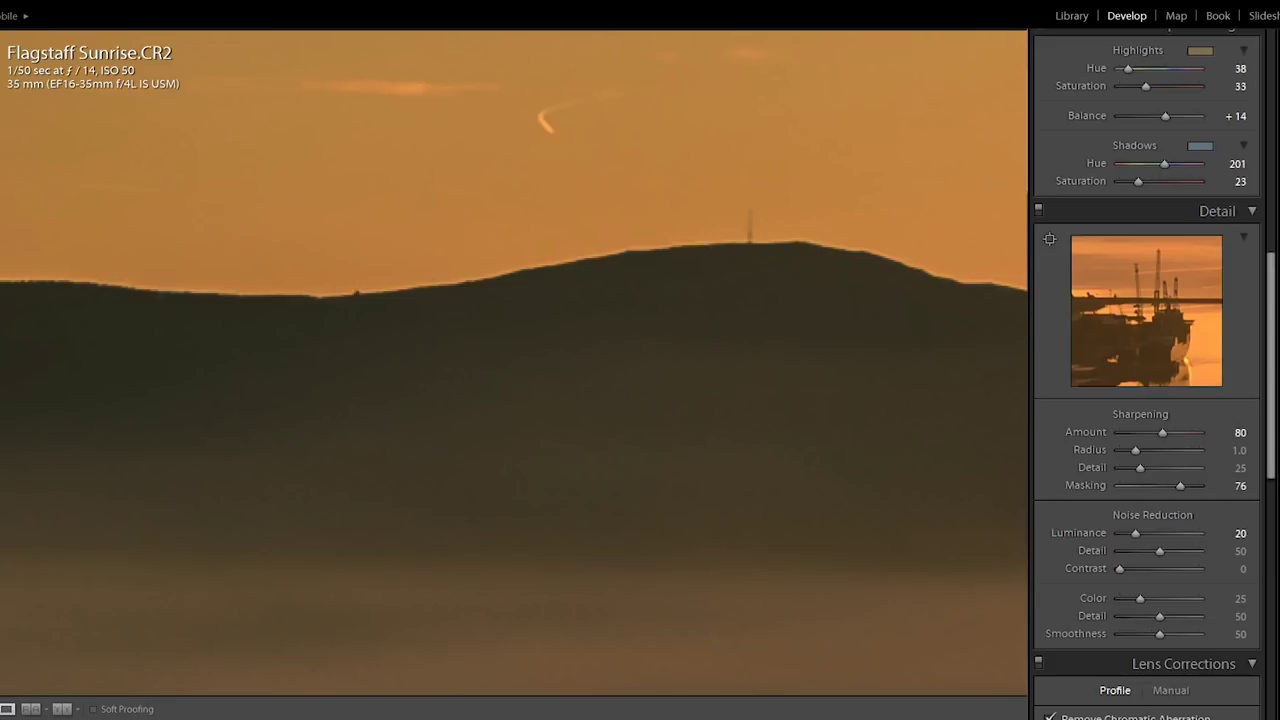
click(986, 336)
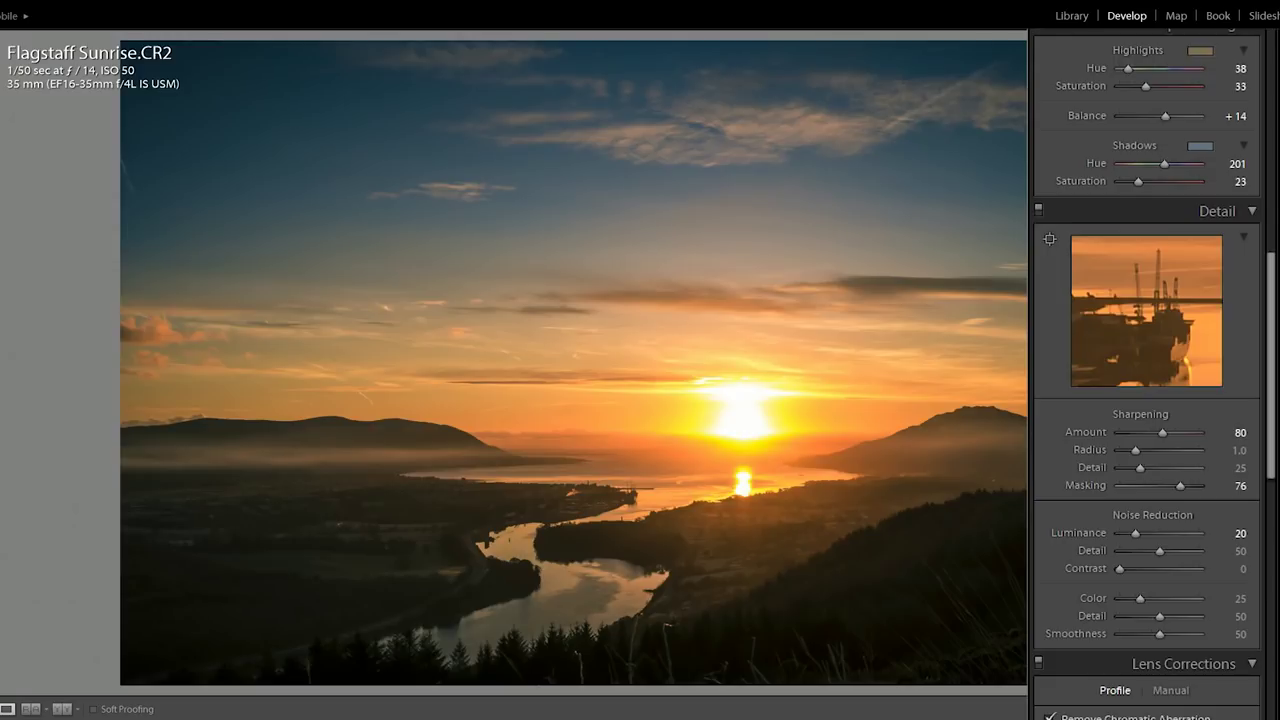
Move through the filmstrip to the Giants Causeway Camera photo
key(Right)
key(Left)
key(Right)
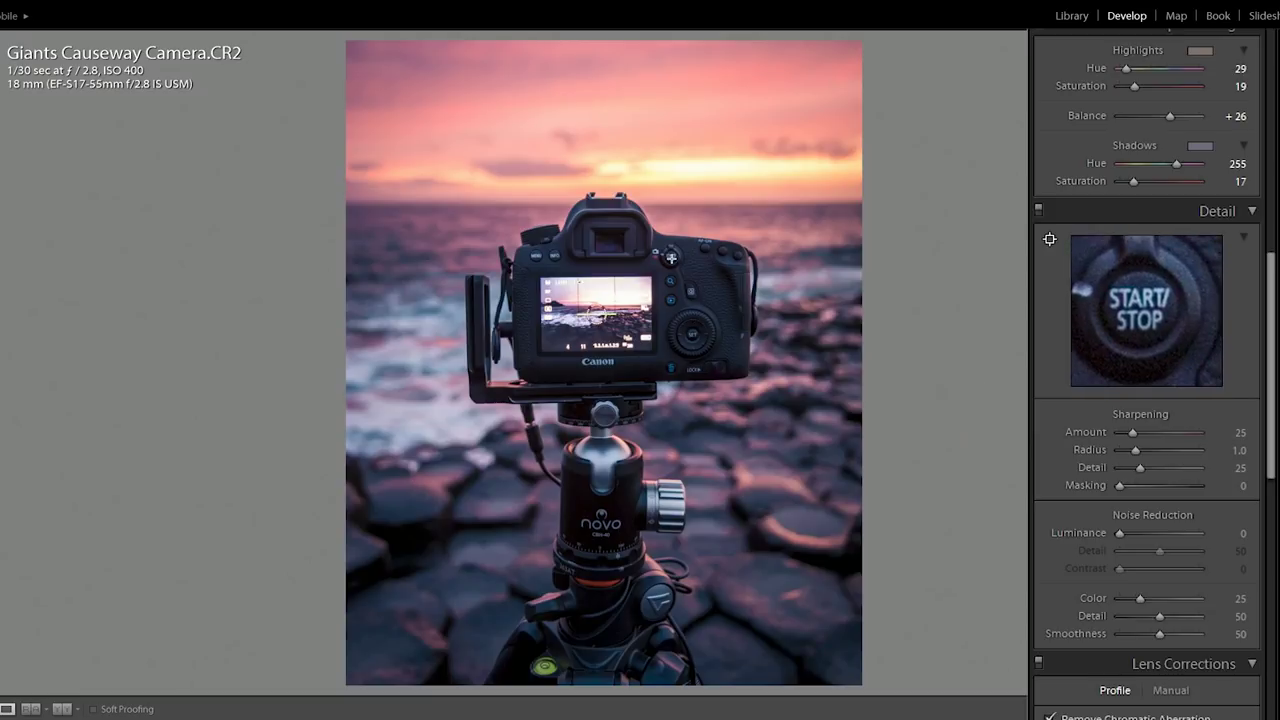
Target the detail preview on the SET dial and settle sharpening Amount at 76 after trying 80 and 78
click(701, 323)
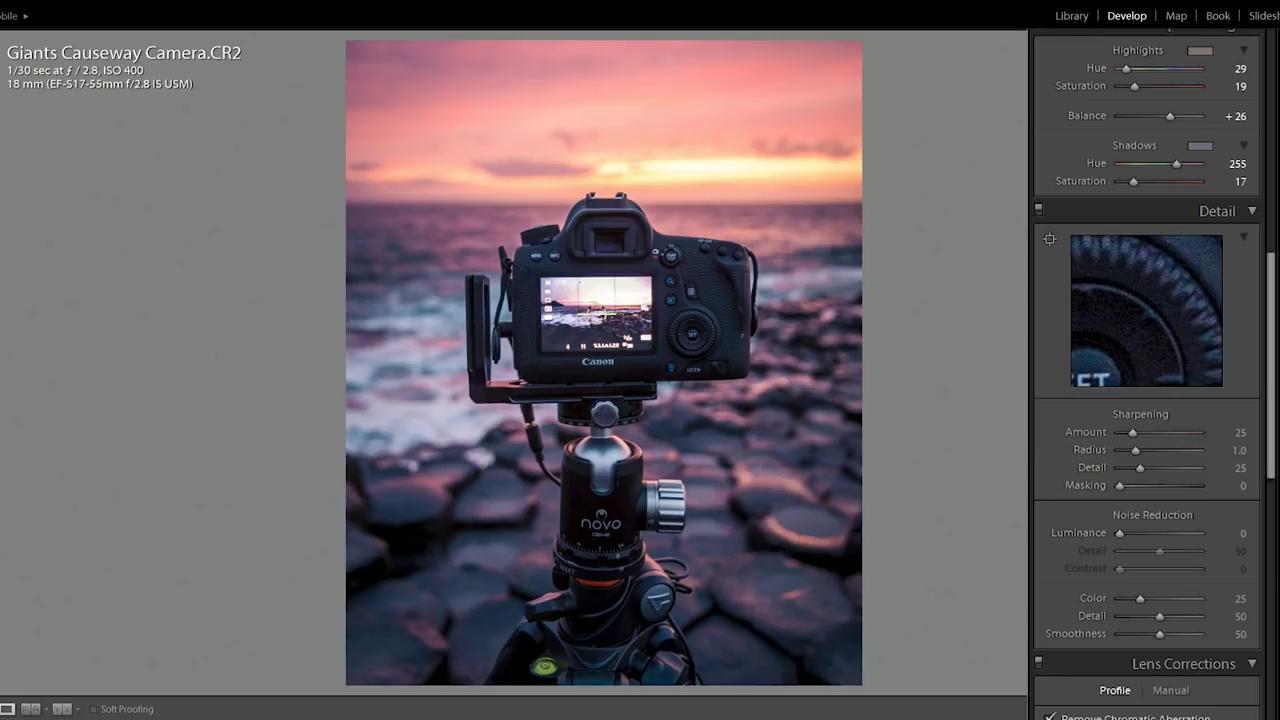
click(1236, 432)
text(80)
click(1237, 433)
text(78)
key(Return)
click(1240, 436)
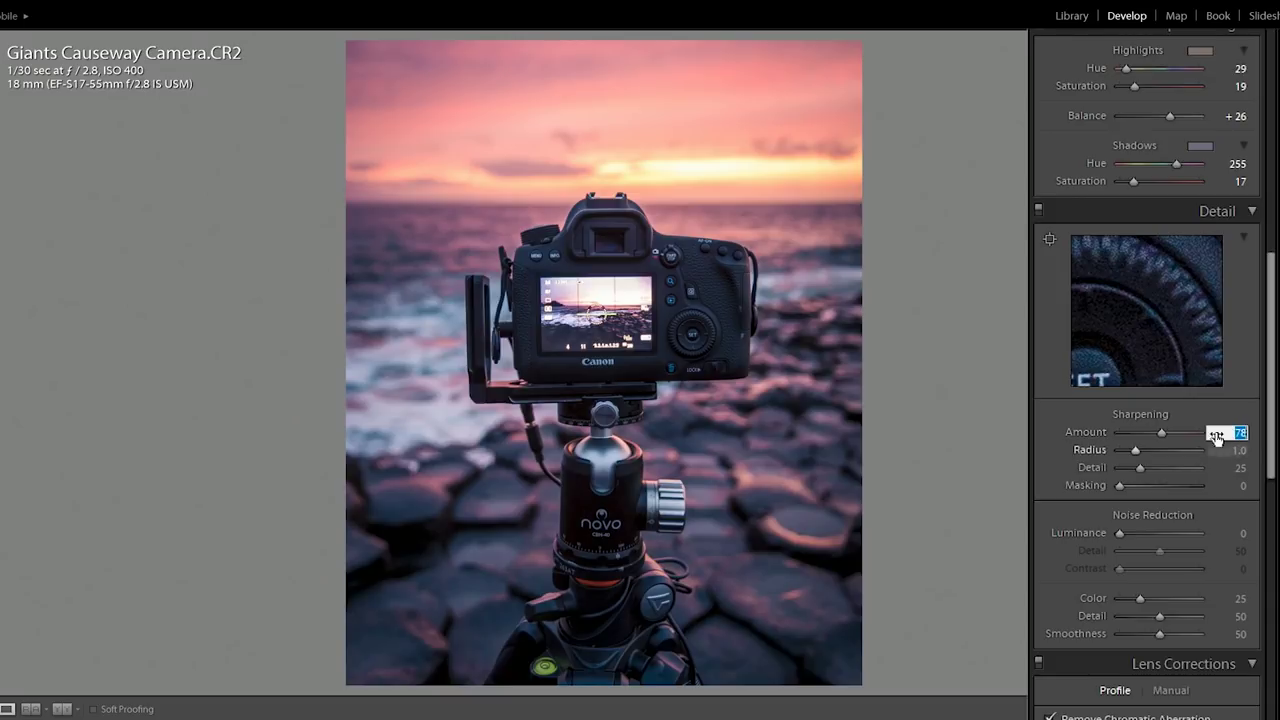
text(76)
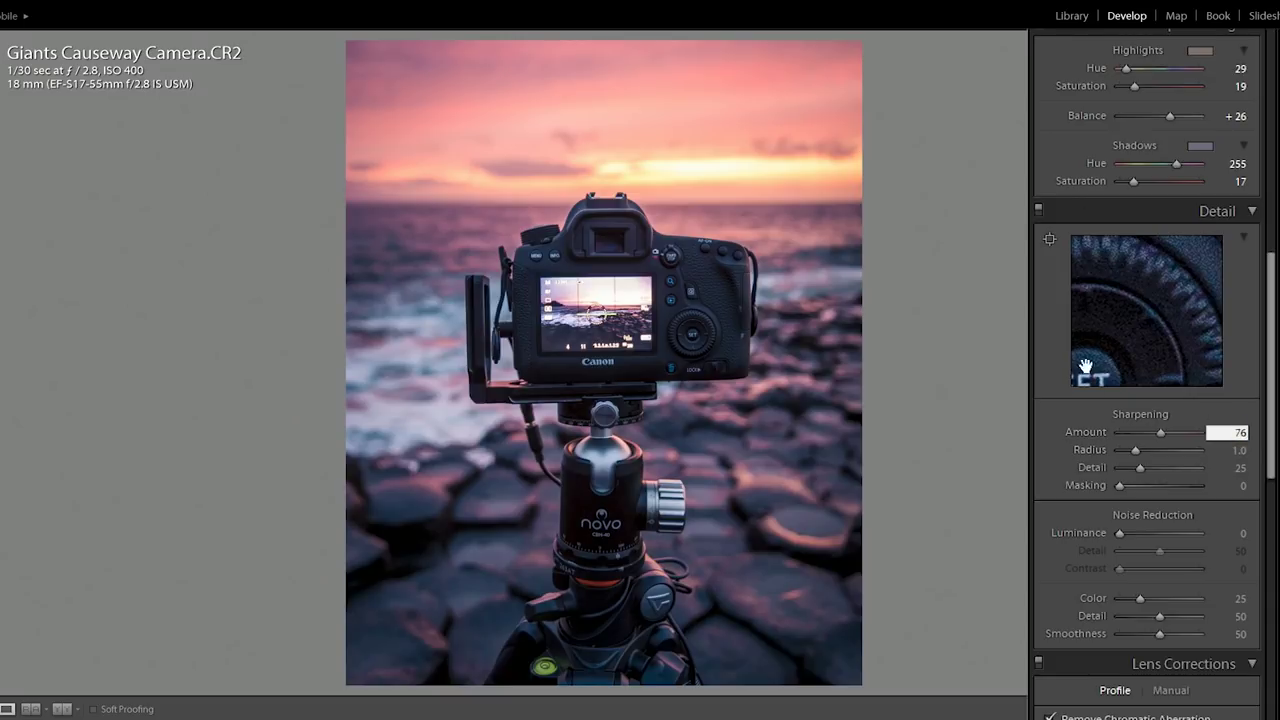
key(Return)
key(alt)
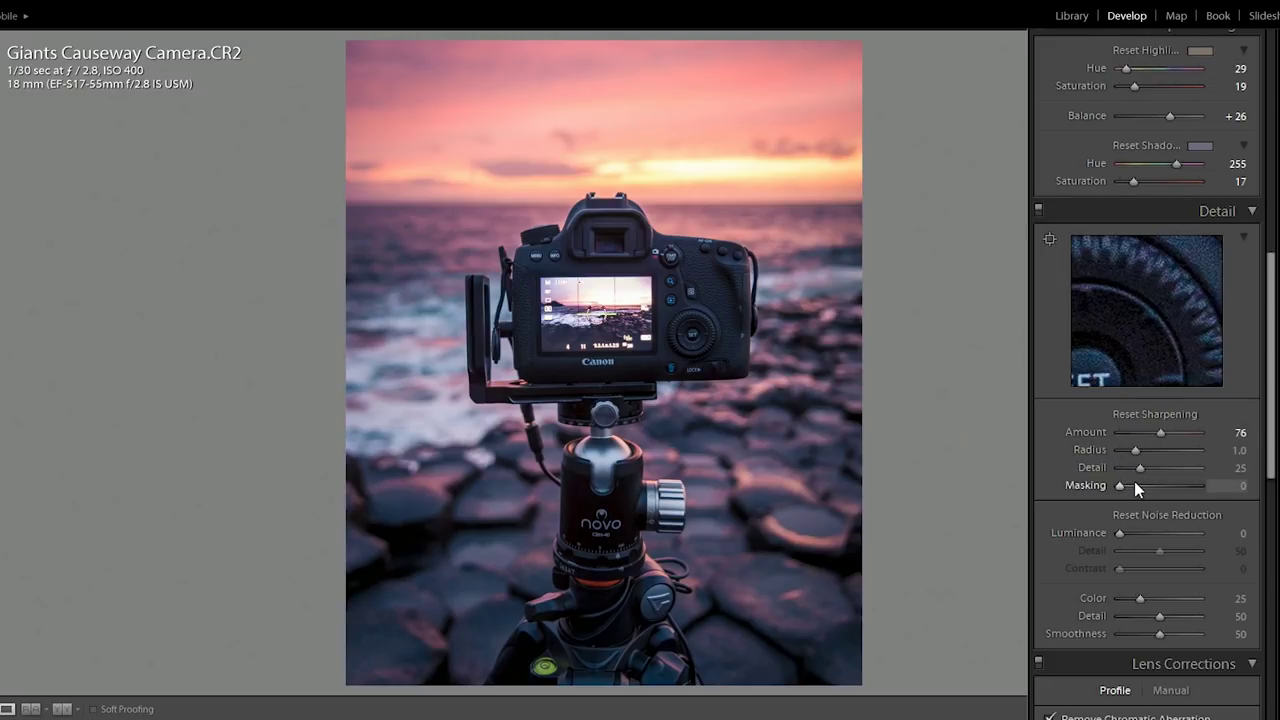
Raise sharpening Masking to 76 and set luminance noise reduction to 24
drag(1122, 486, 1176, 486)
click(1240, 533)
text(24)
key(Return)
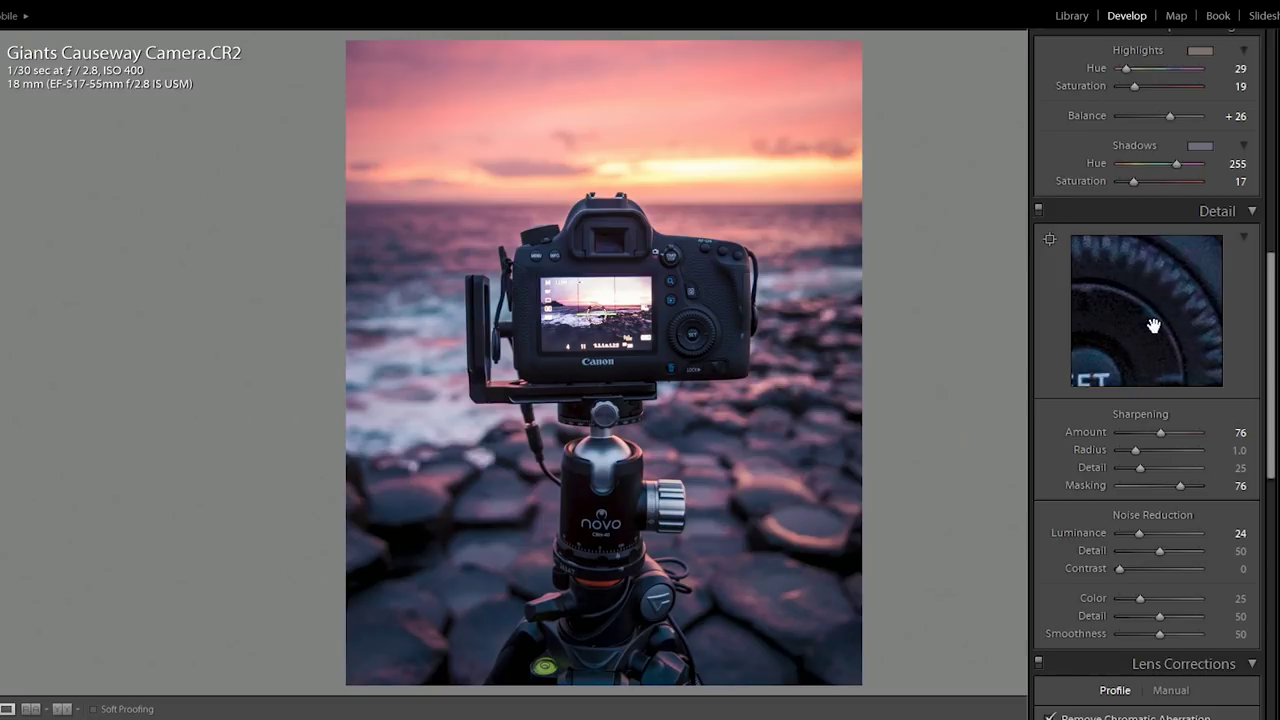
Compare the camera photo with detail adjustments off and on, then move to the Milky Way church photo
click(1038, 212)
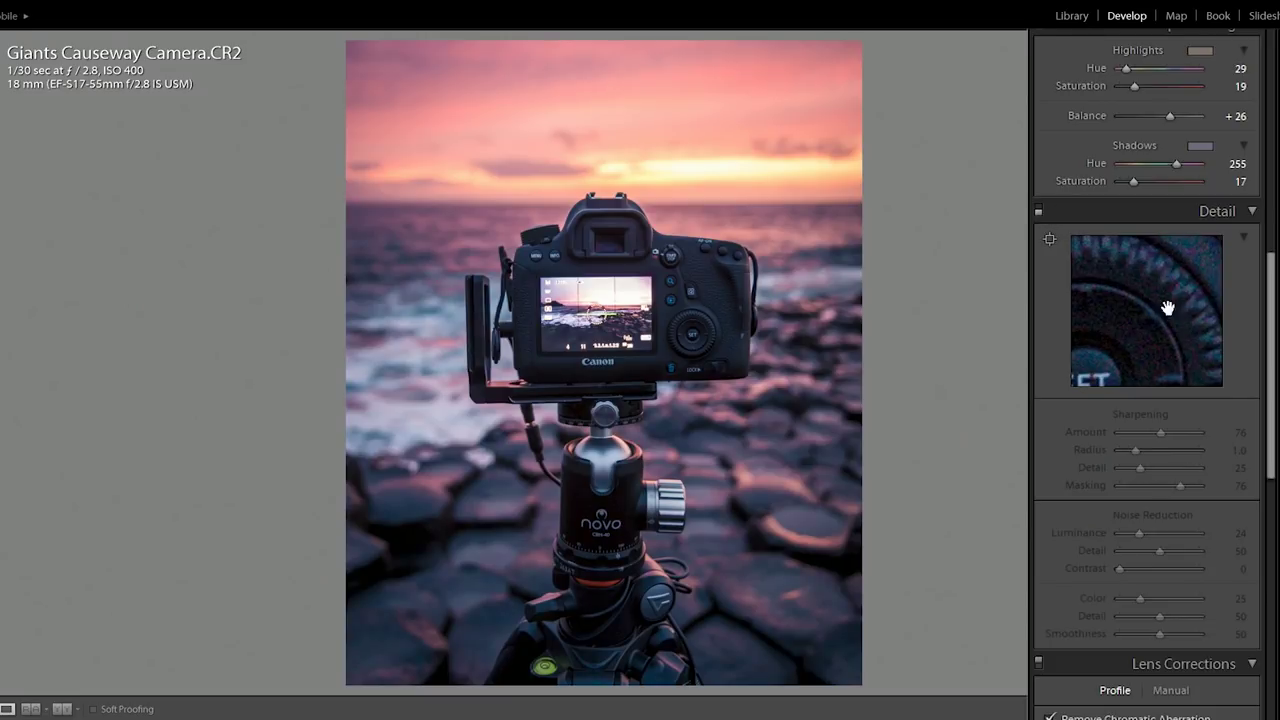
click(1038, 211)
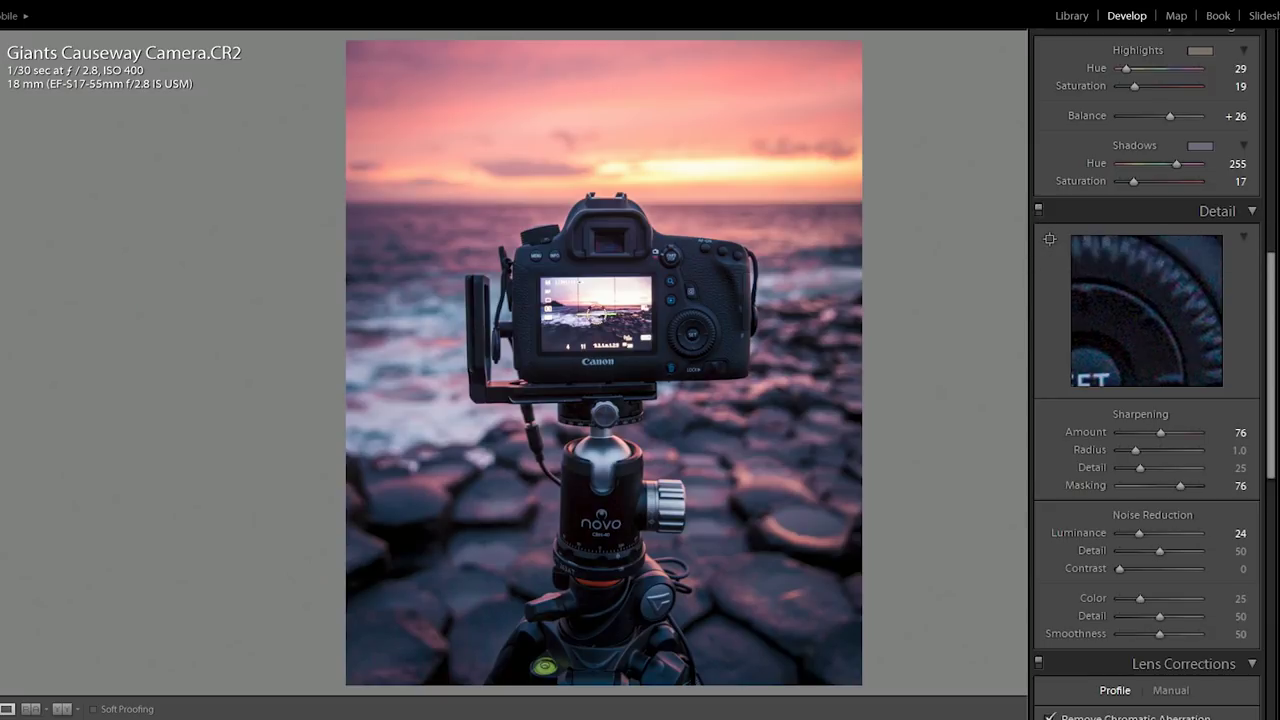
click(693, 325)
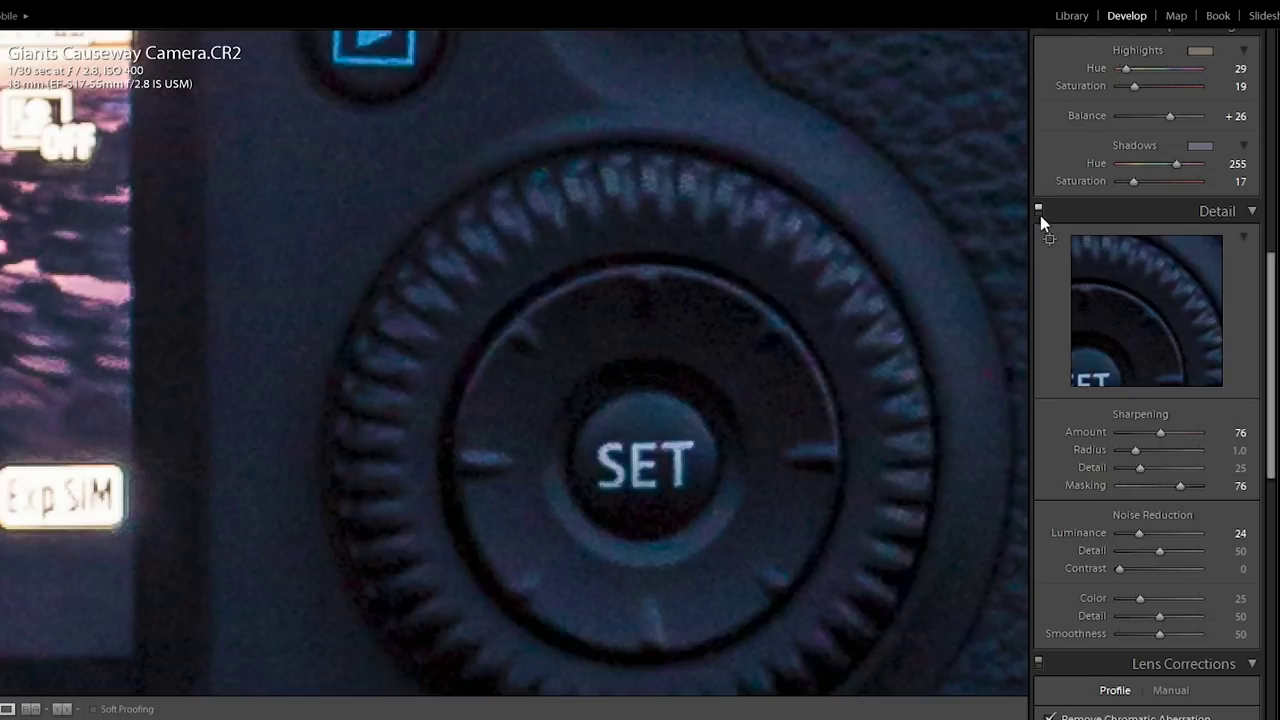
click(1039, 210)
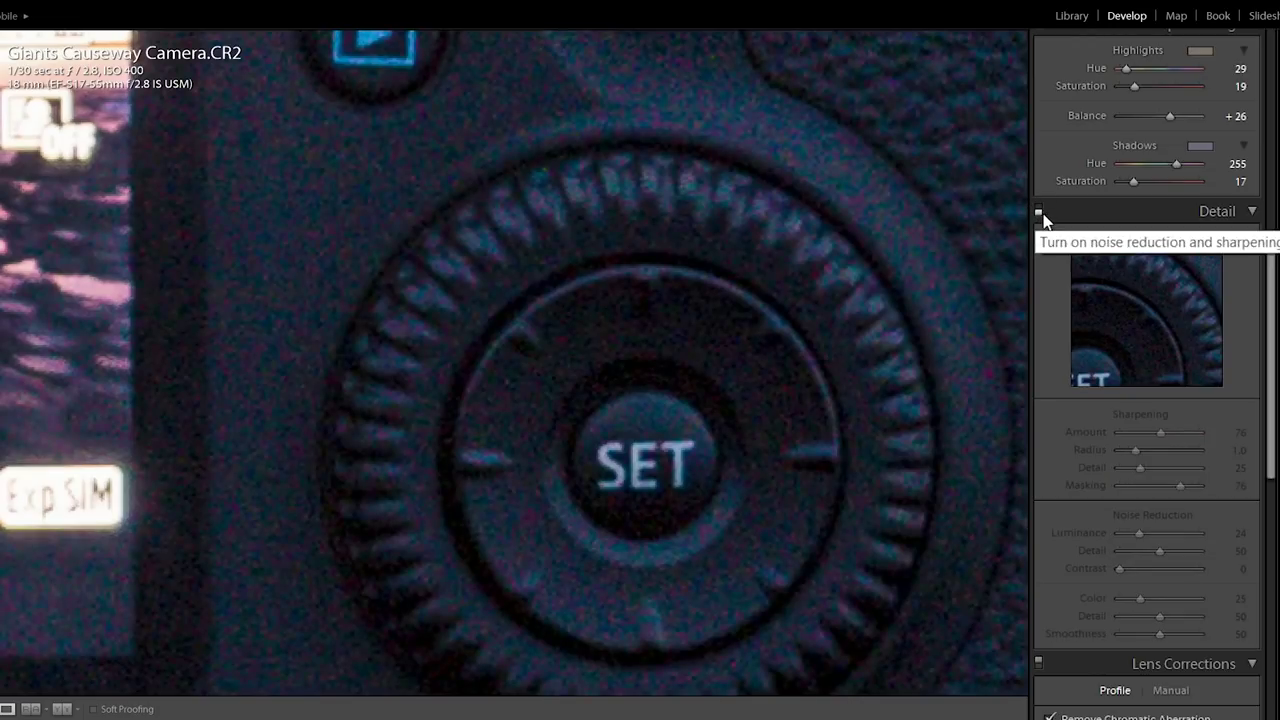
click(1039, 212)
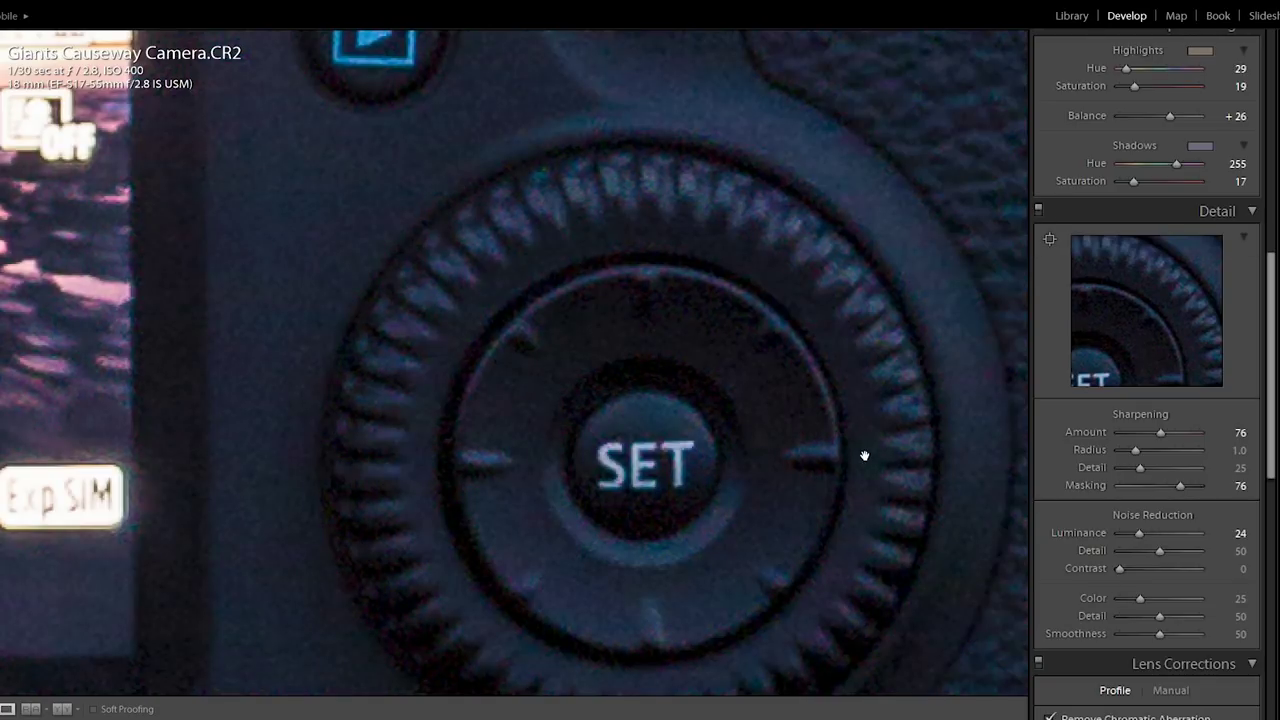
click(896, 247)
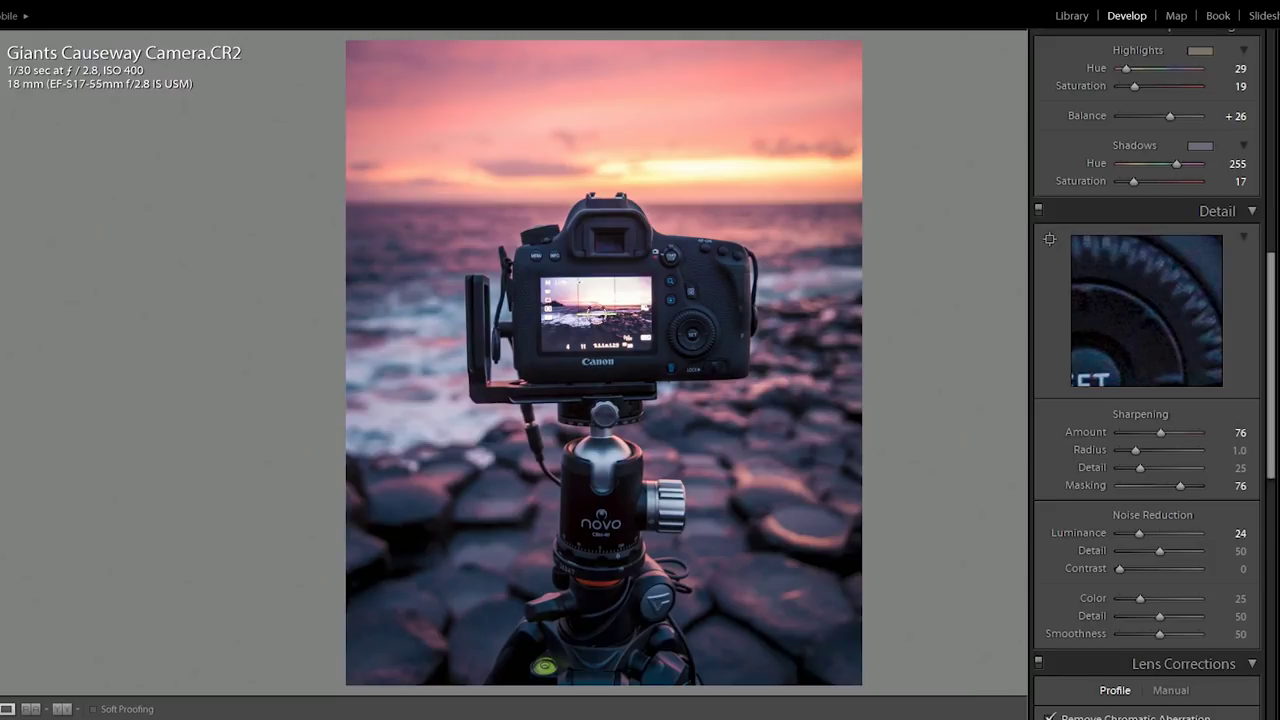
key(Right)
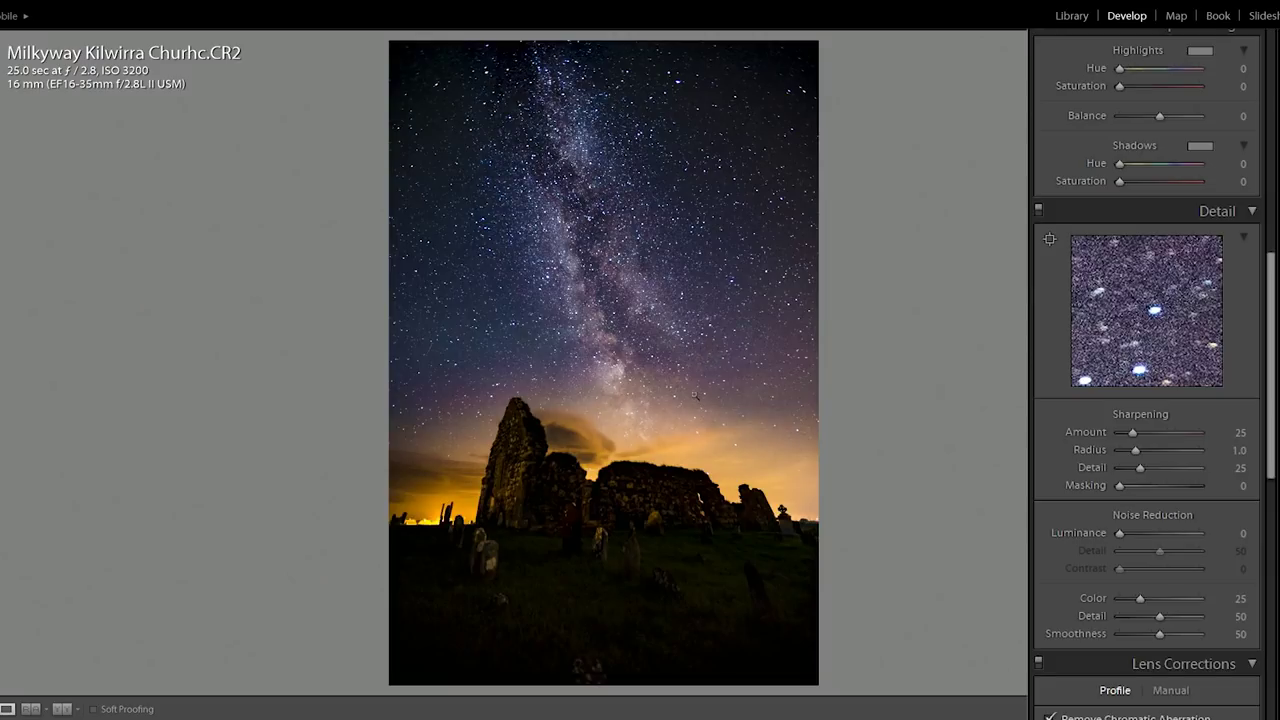
click(663, 498)
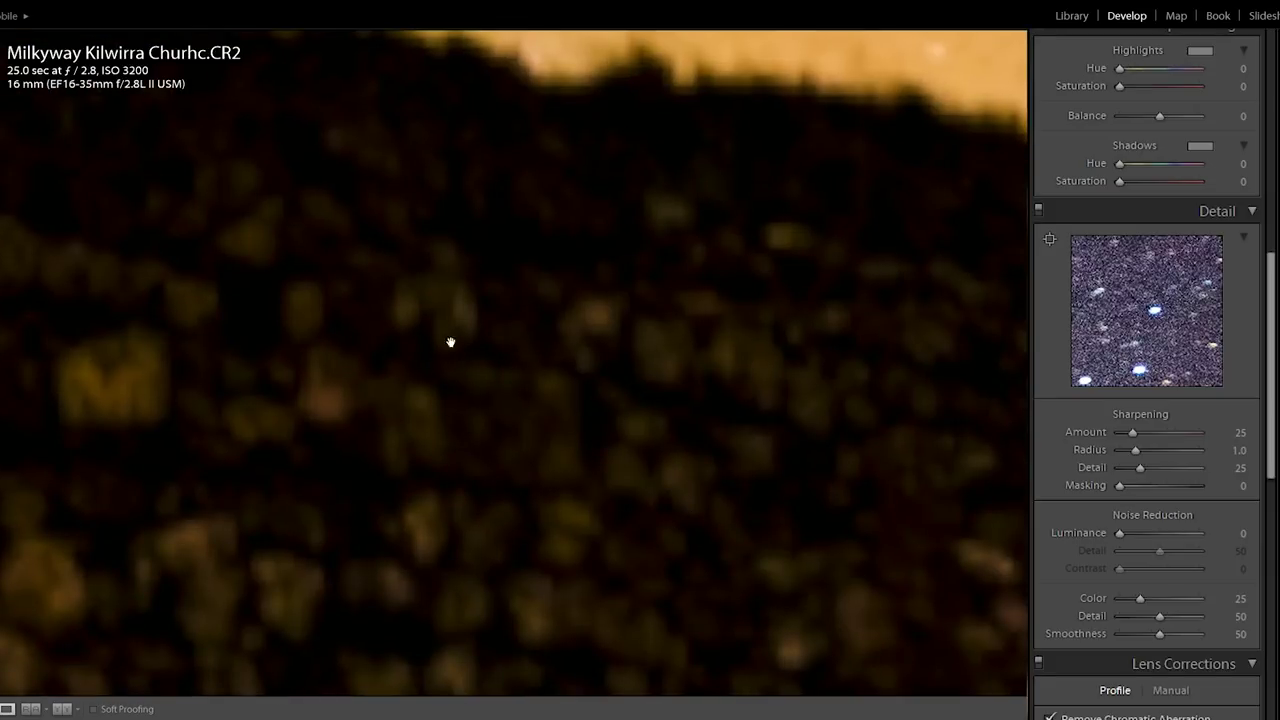
key(ctrl+minus)
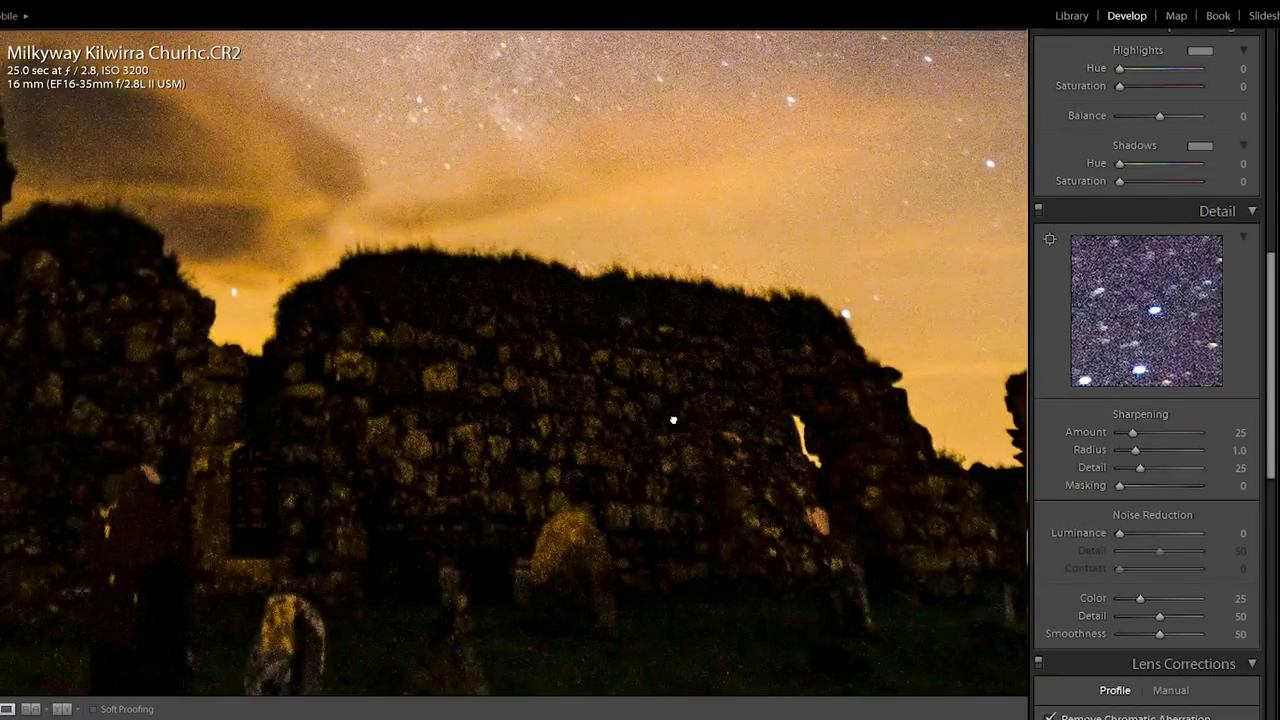
drag(674, 420, 757, 314)
drag(511, 303, 784, 310)
drag(954, 393, 549, 417)
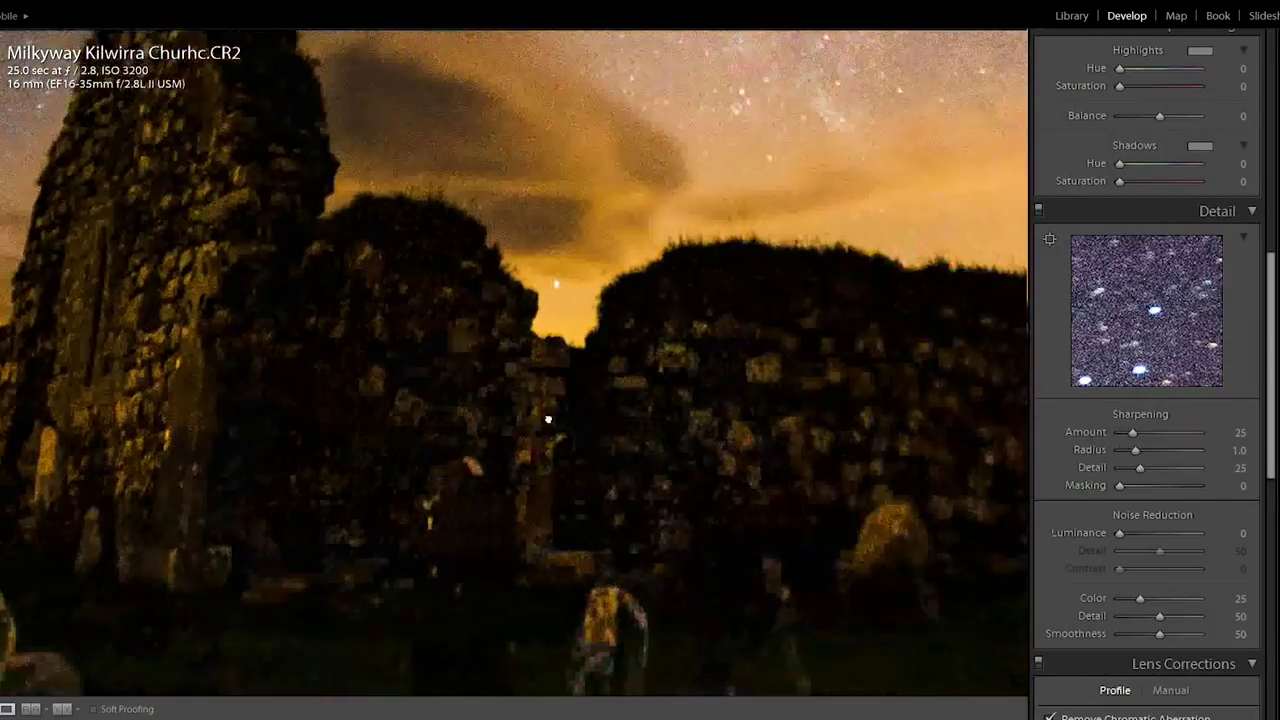
drag(764, 265, 790, 545)
drag(290, 360, 666, 360)
drag(485, 400, 723, 270)
drag(837, 266, 613, 407)
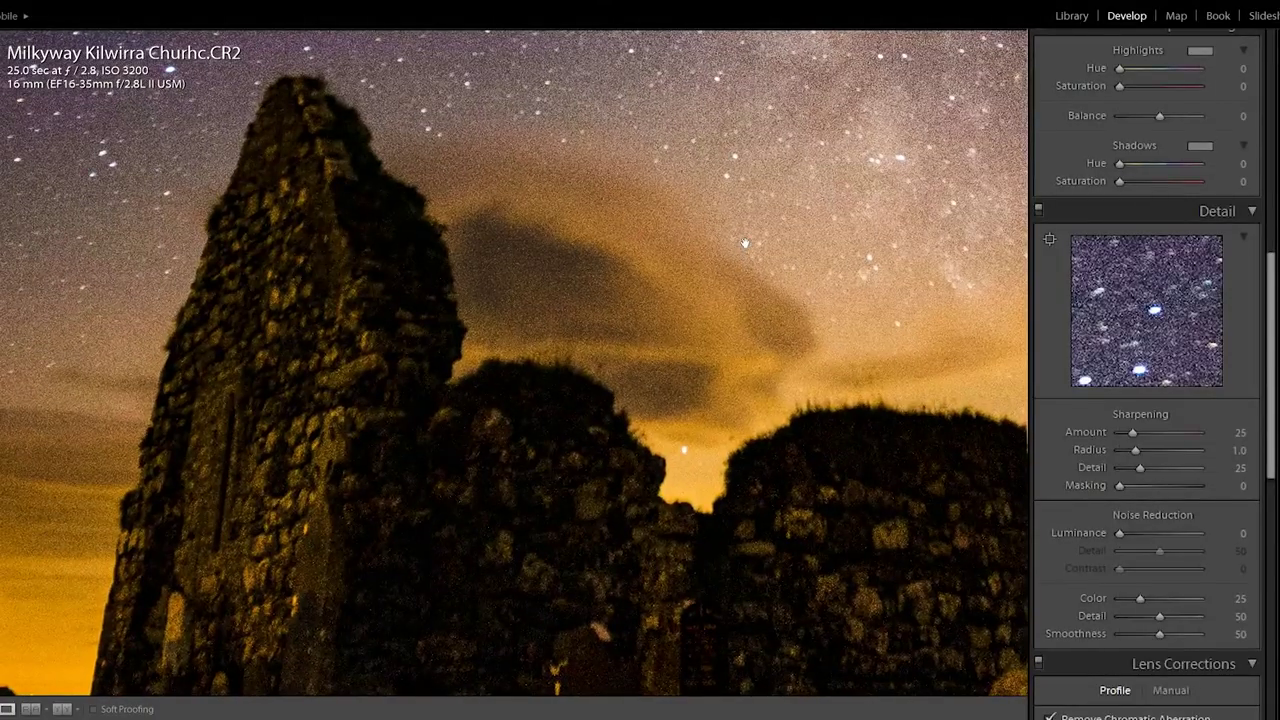
click(26, 109)
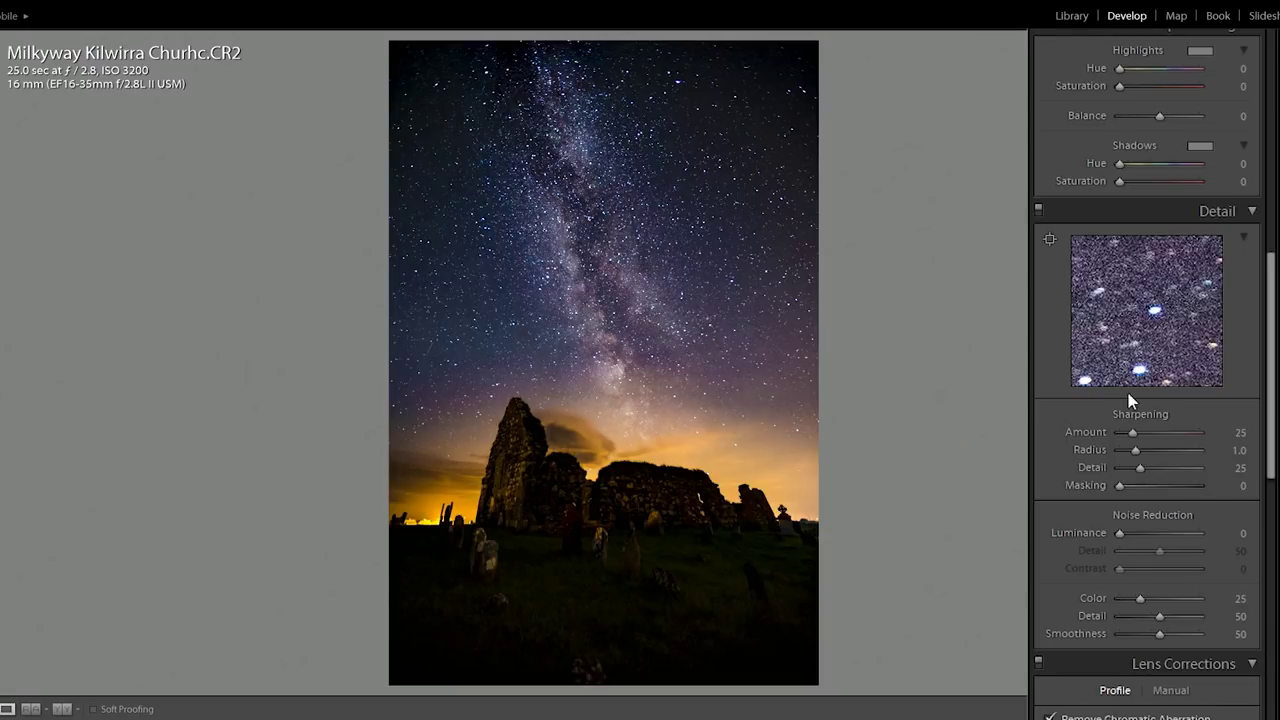
Set sharpening Amount to 80 and centre the detail preview on the church top
click(1238, 432)
text(80)
key(Return)
click(1050, 239)
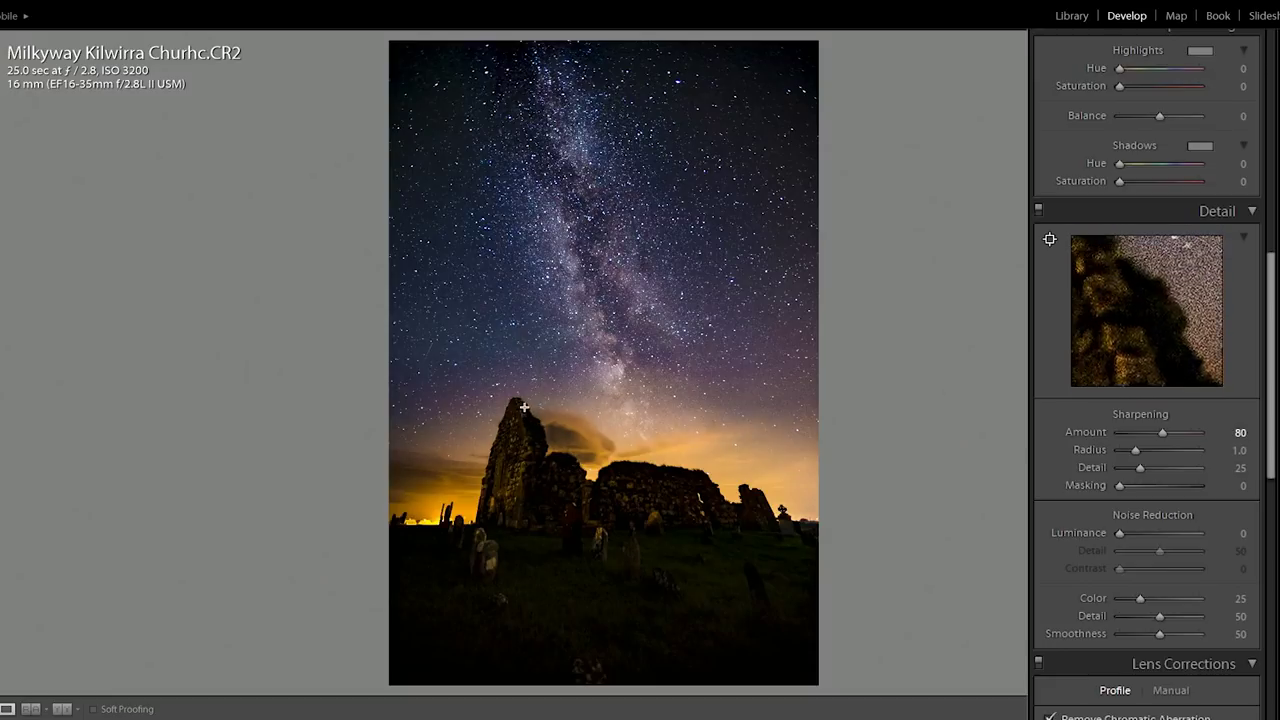
click(522, 407)
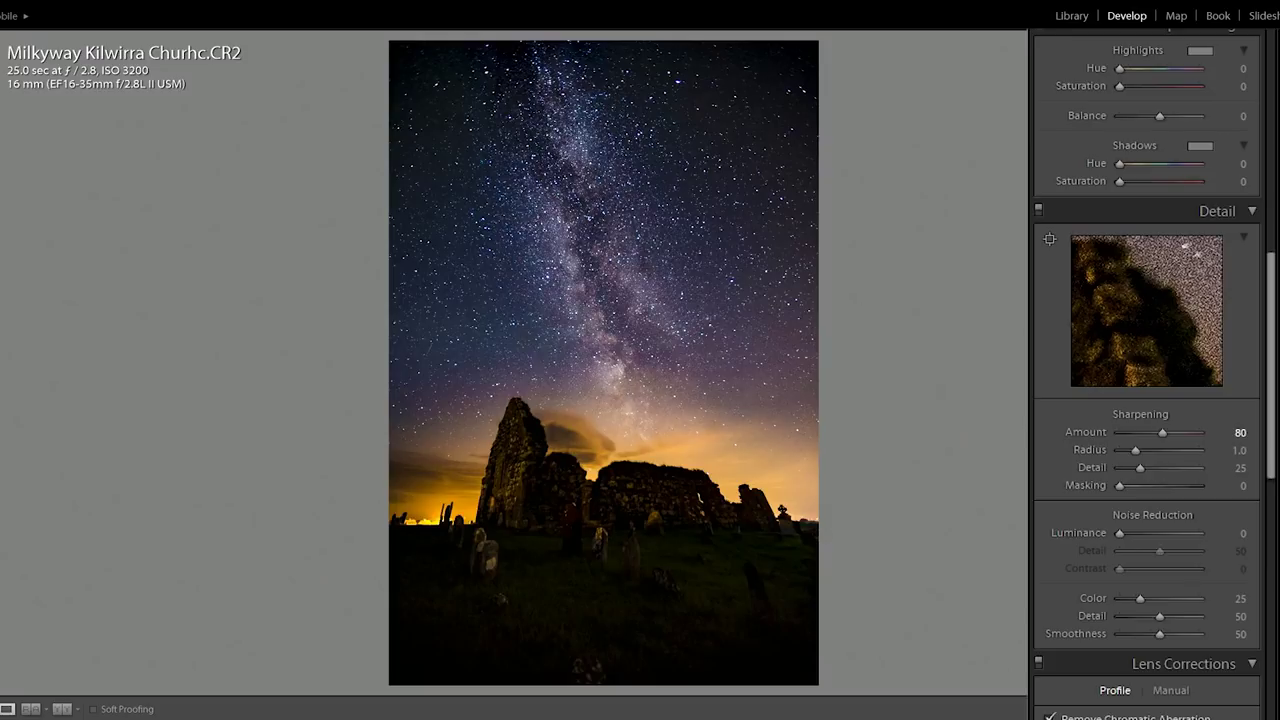
Lower sharpening Amount to 70
click(1235, 431)
text(70)
key(Return)
Try luminance noise reduction at 100 on the zoomed star field, then settle on 30
click(607, 287)
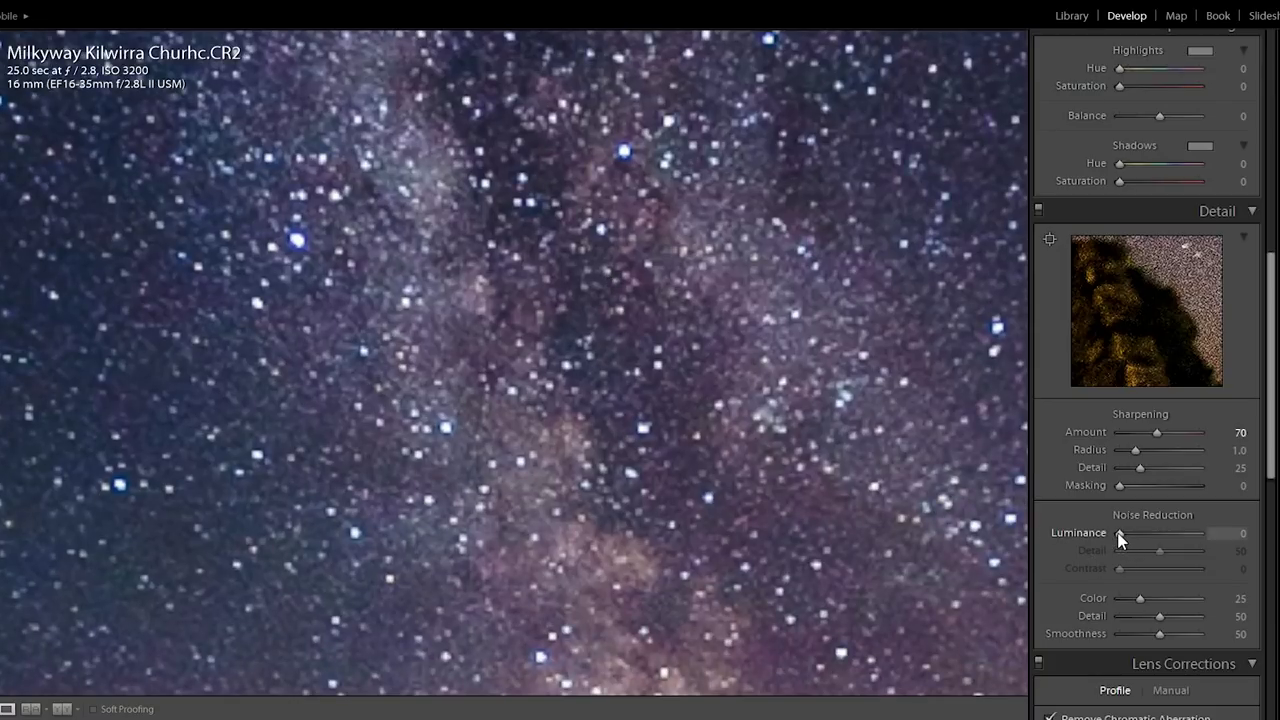
drag(1118, 538, 1207, 541)
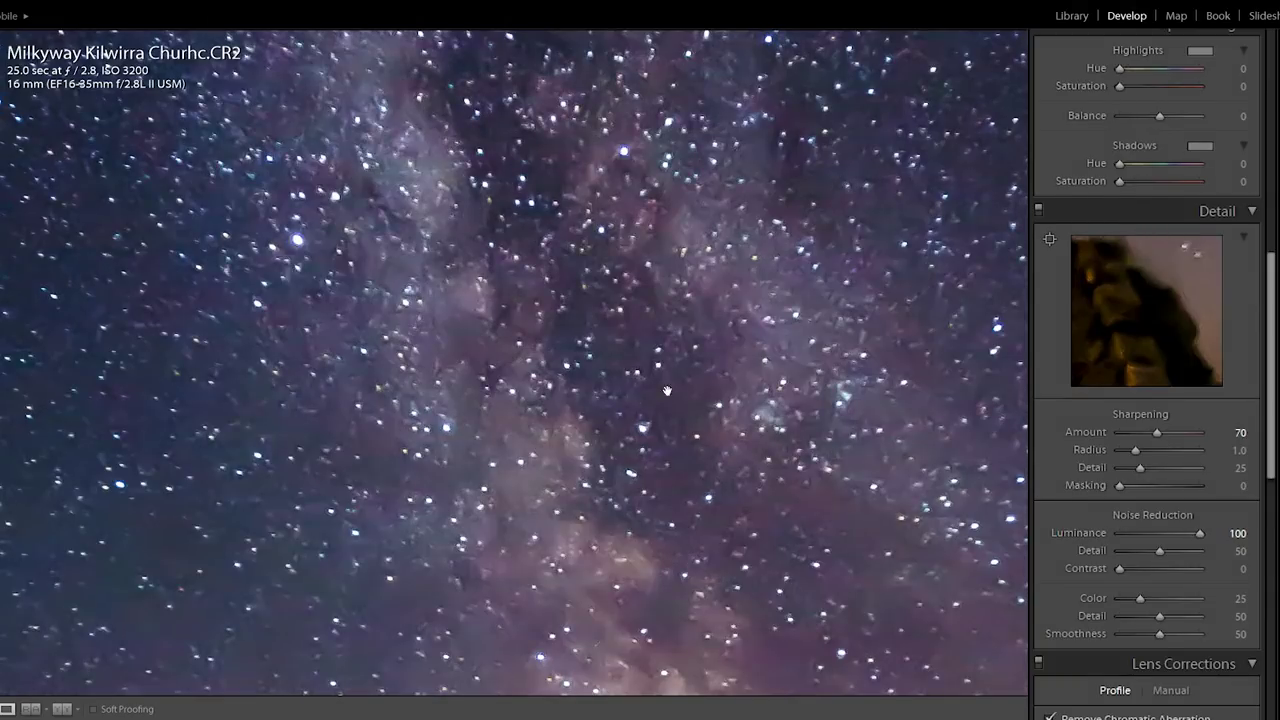
click(1039, 210)
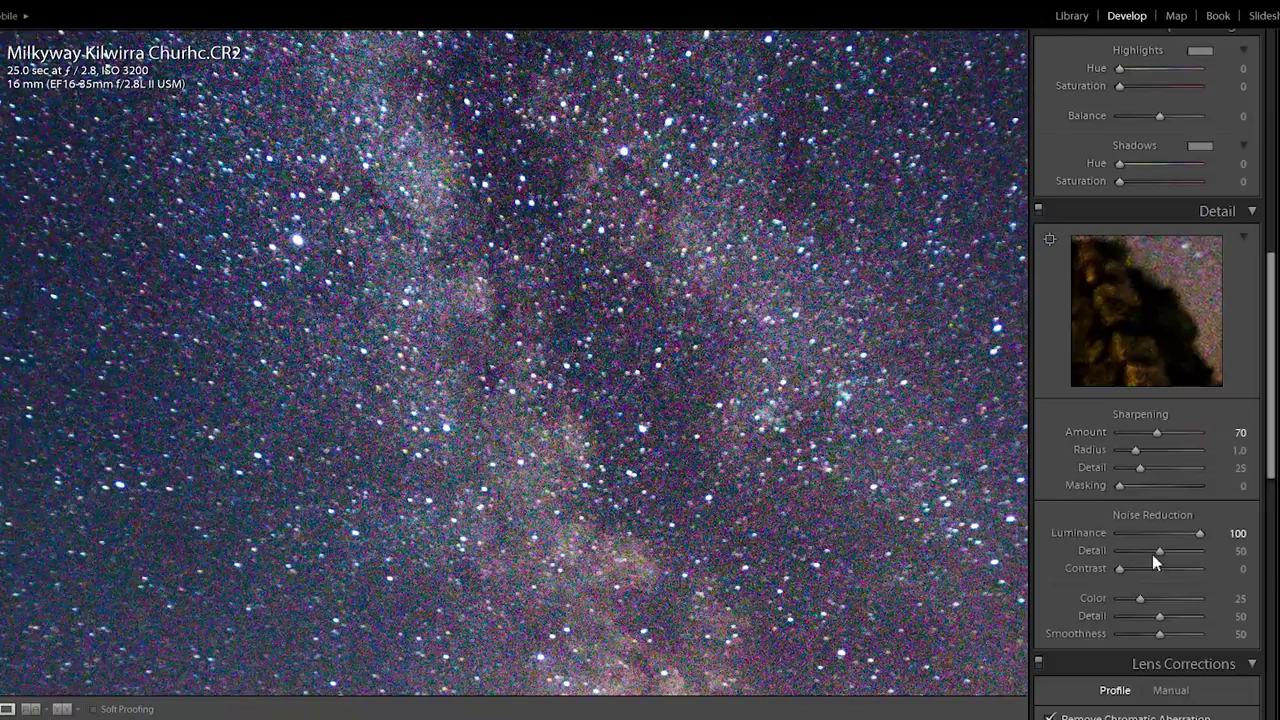
click(1238, 533)
text(30)
key(Return)
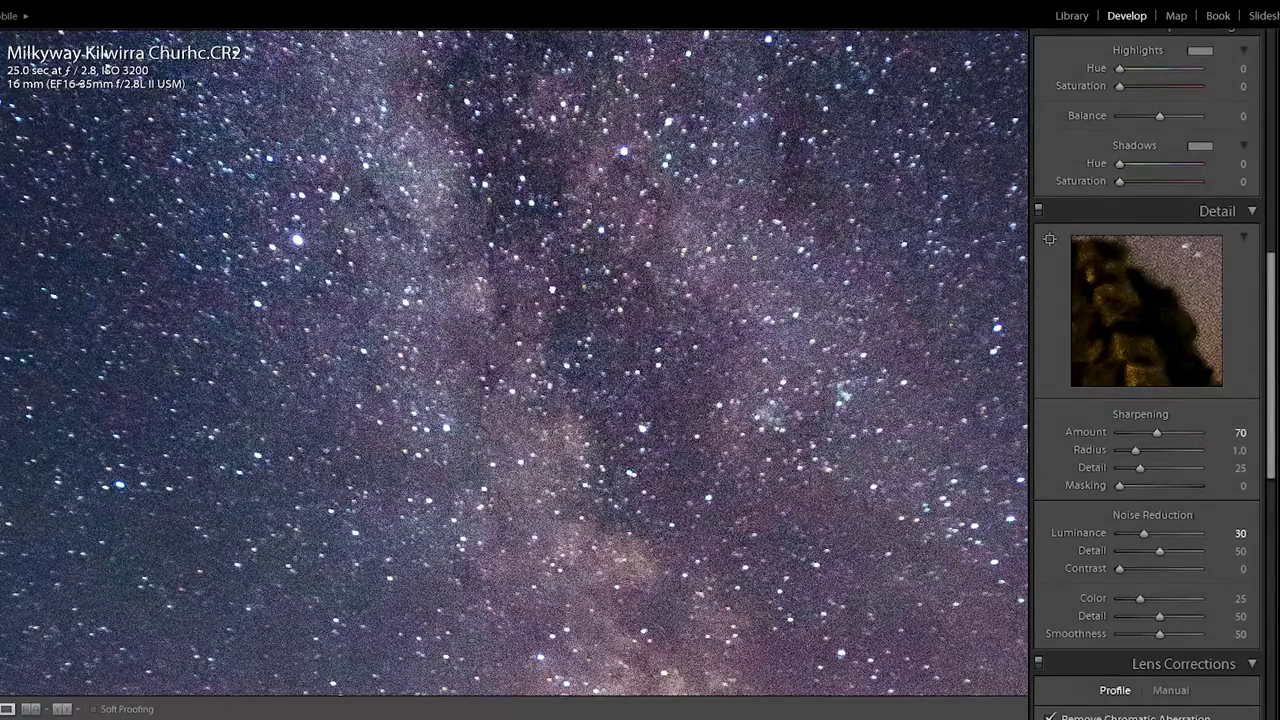
click(556, 287)
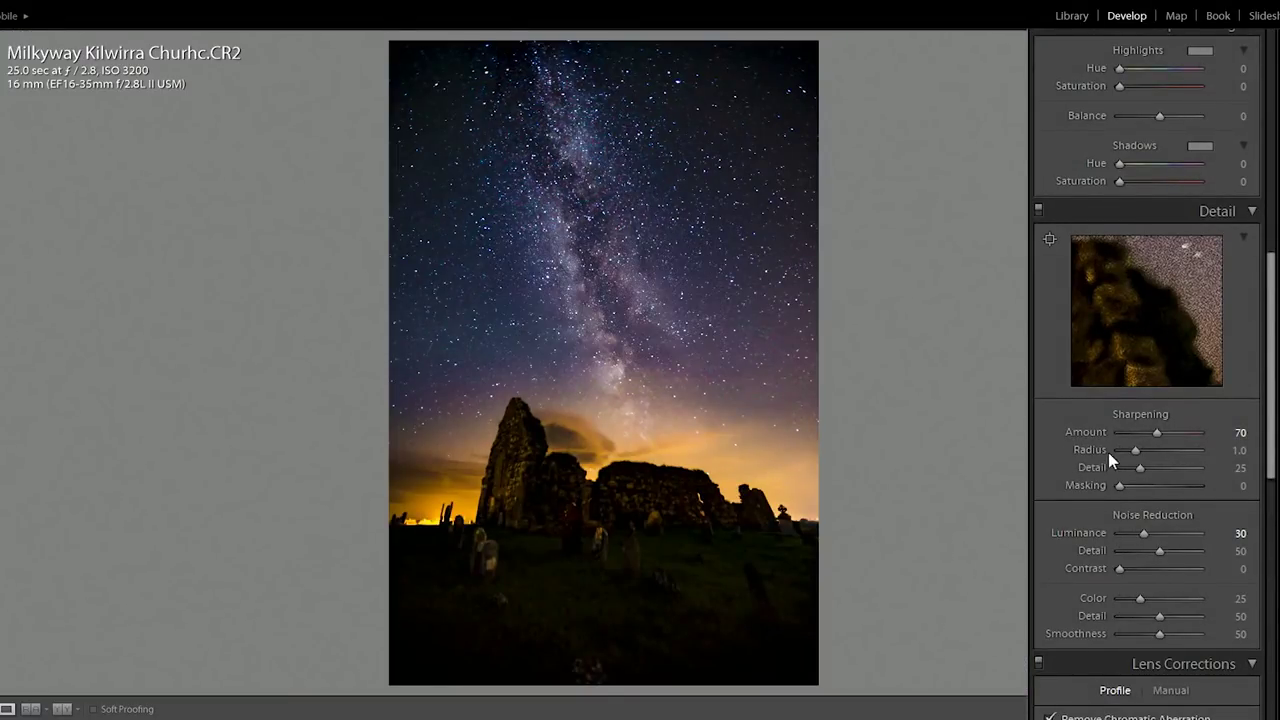
Set sharpening Masking to about 59, comparing detail adjustments off and on and checking the Milky Way
drag(1120, 485, 1179, 482)
click(1038, 211)
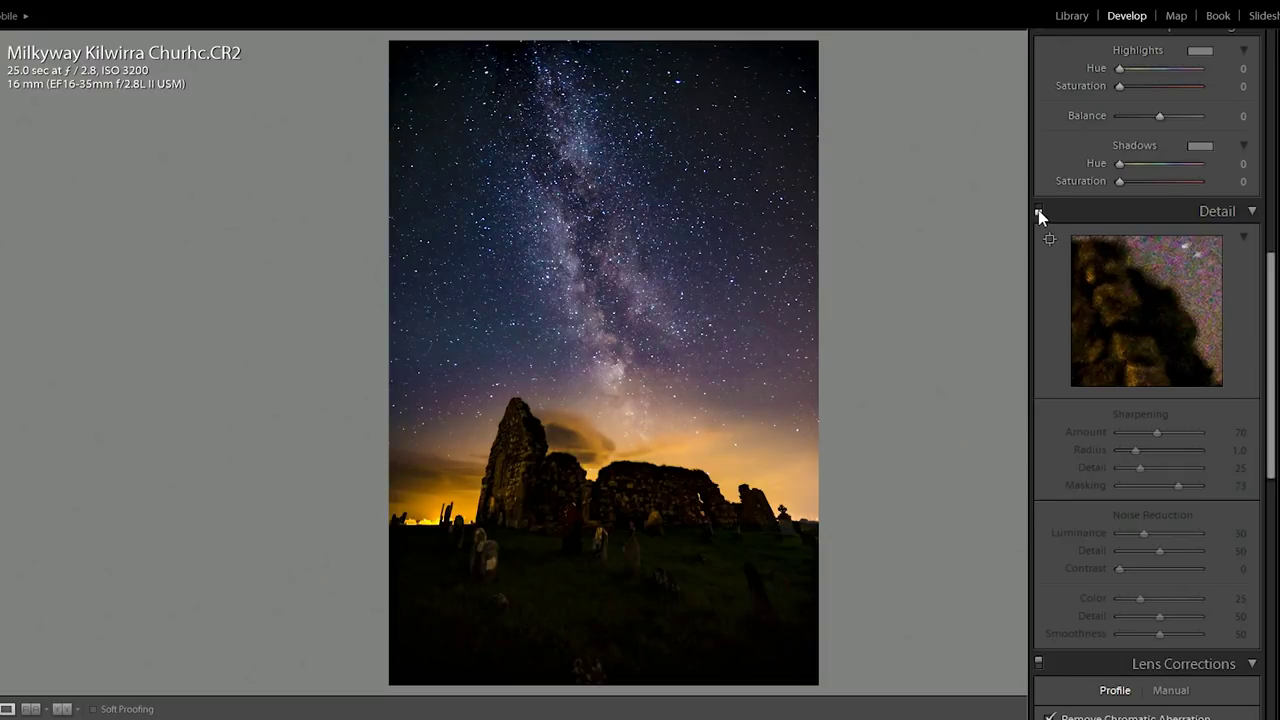
click(1038, 211)
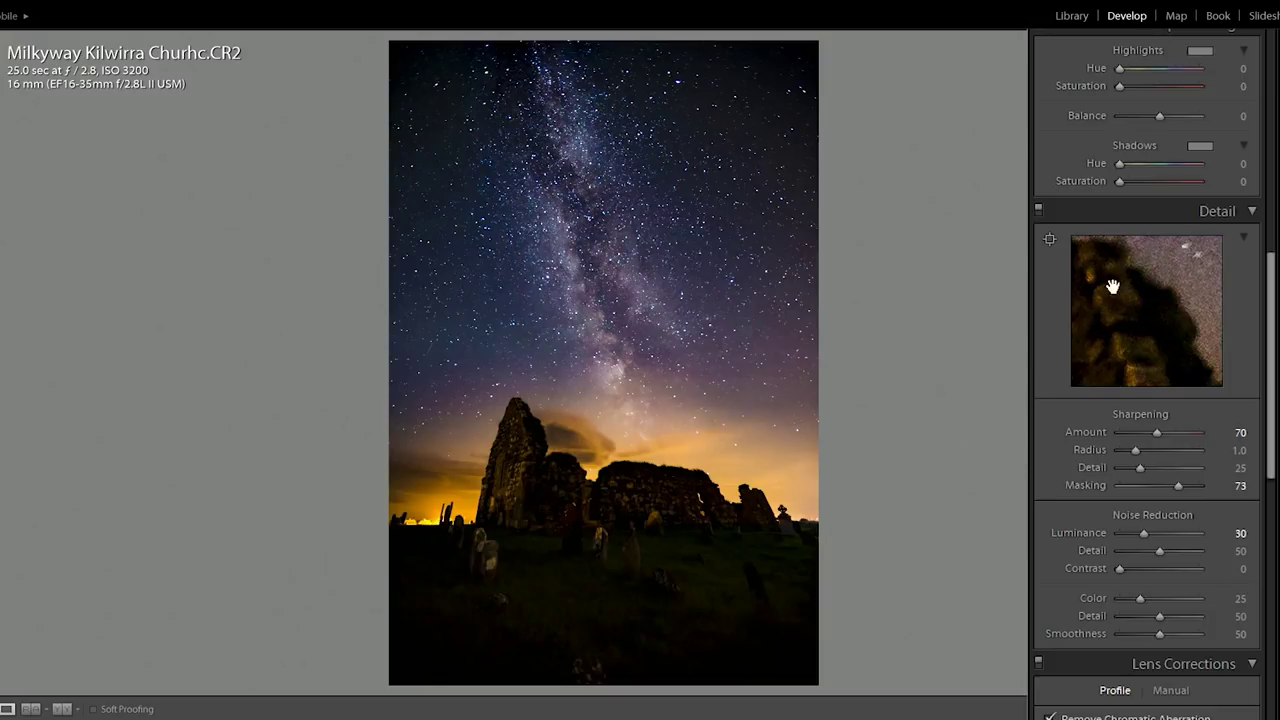
drag(1185, 485, 1165, 486)
click(618, 338)
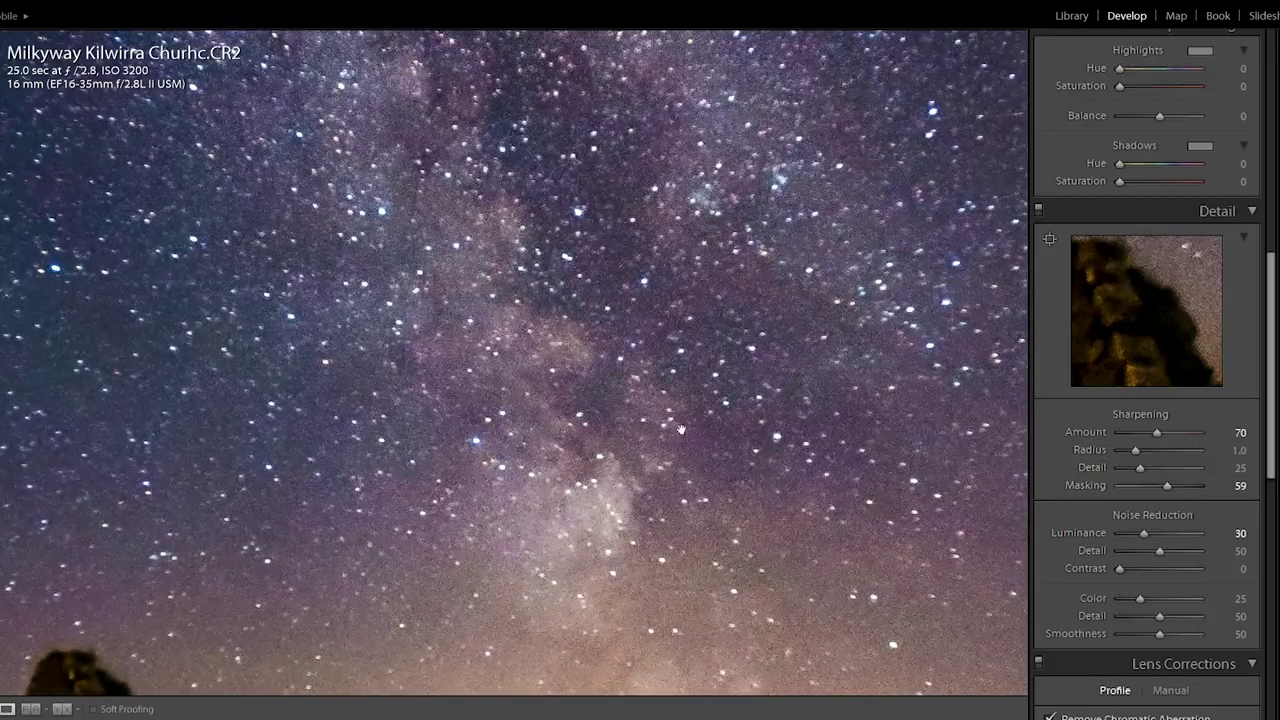
click(680, 420)
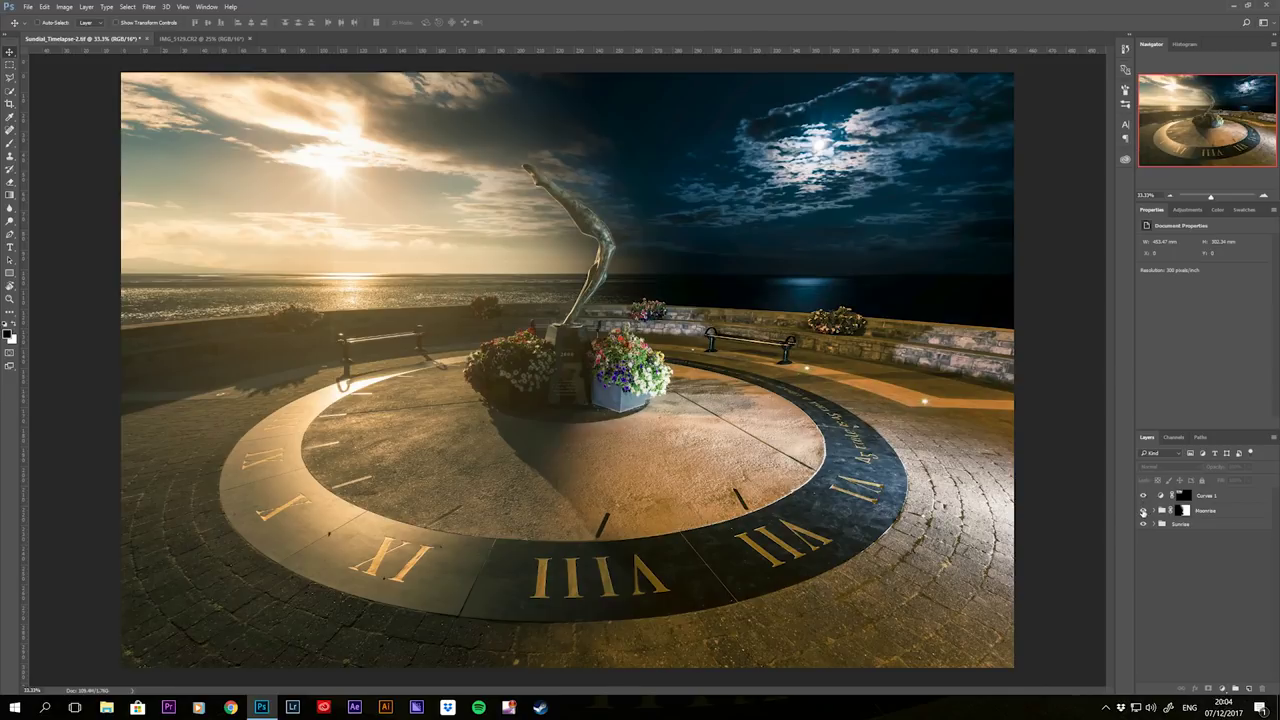
After checking the Moonrise layer, merge Curves 1, Moonrise and Sunrise into one Curves 1 layer
click(1145, 511)
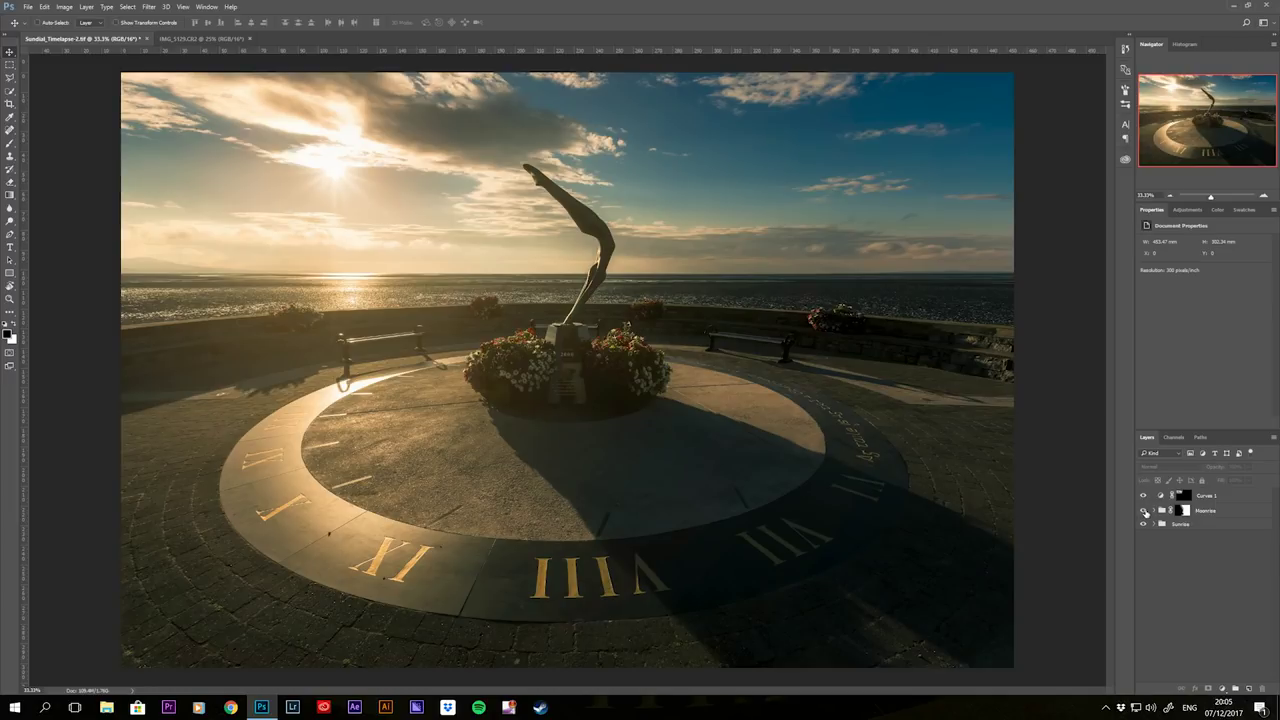
click(1145, 511)
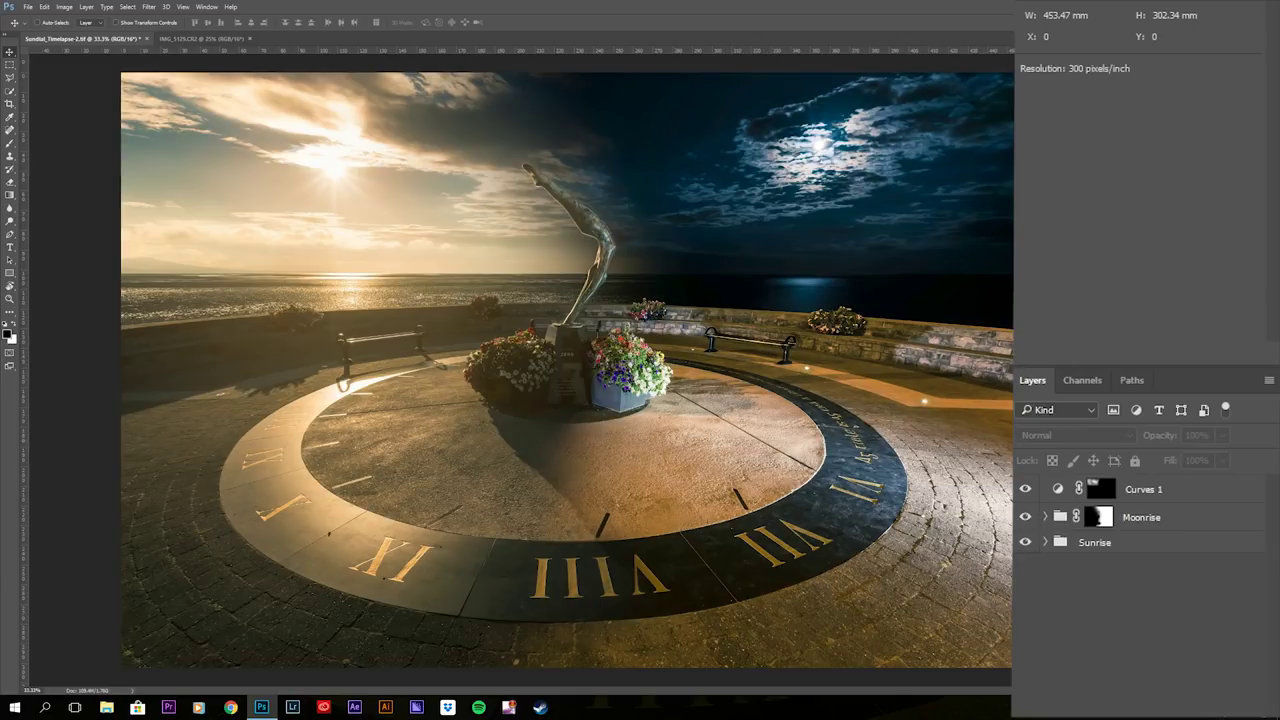
click(1180, 490)
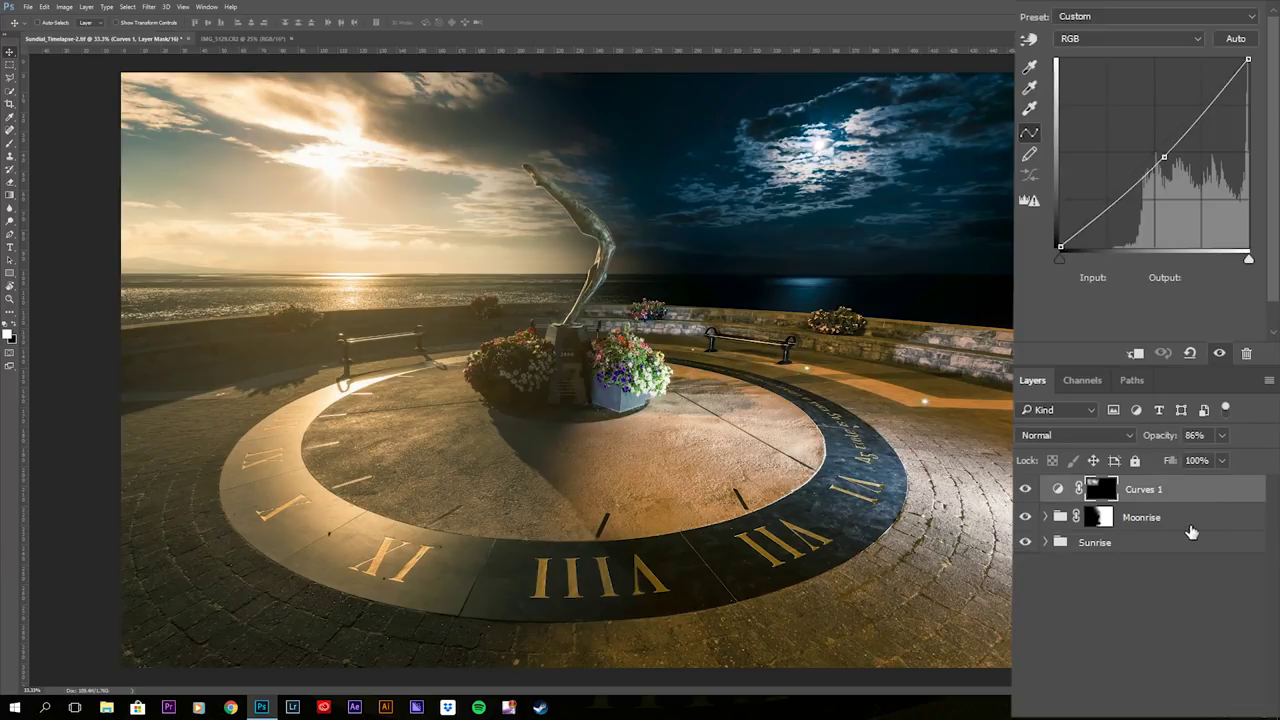
shift+click(1192, 545)
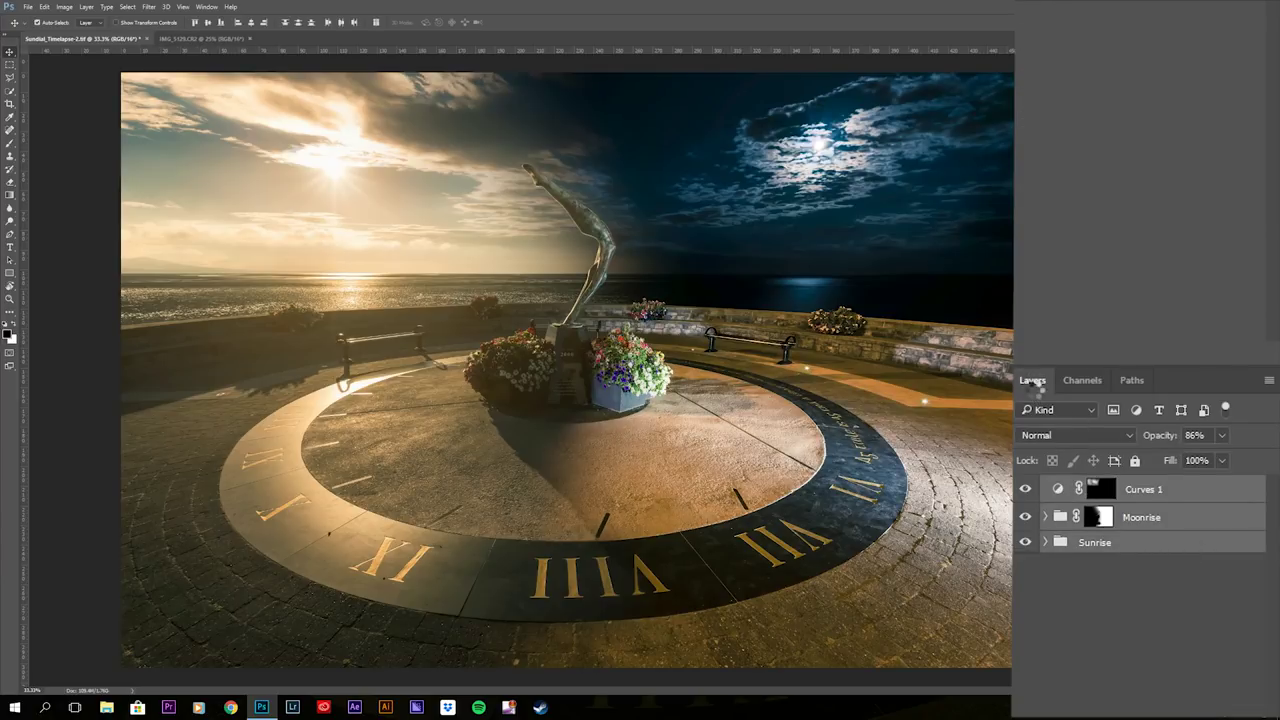
key(ctrl+e)
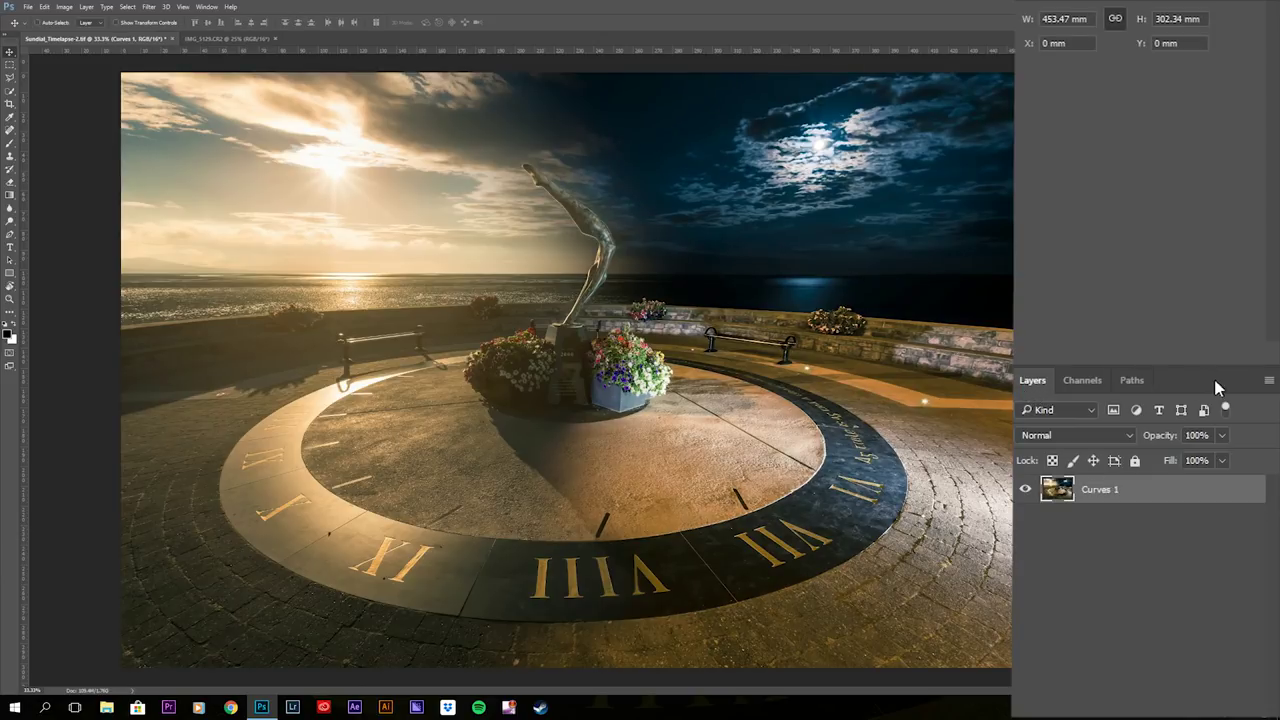
click(1268, 382)
Duplicate the merged Curves 1 layer and apply High Pass at radius 1.0 to the copy
click(1118, 252)
key(ctrl+j)
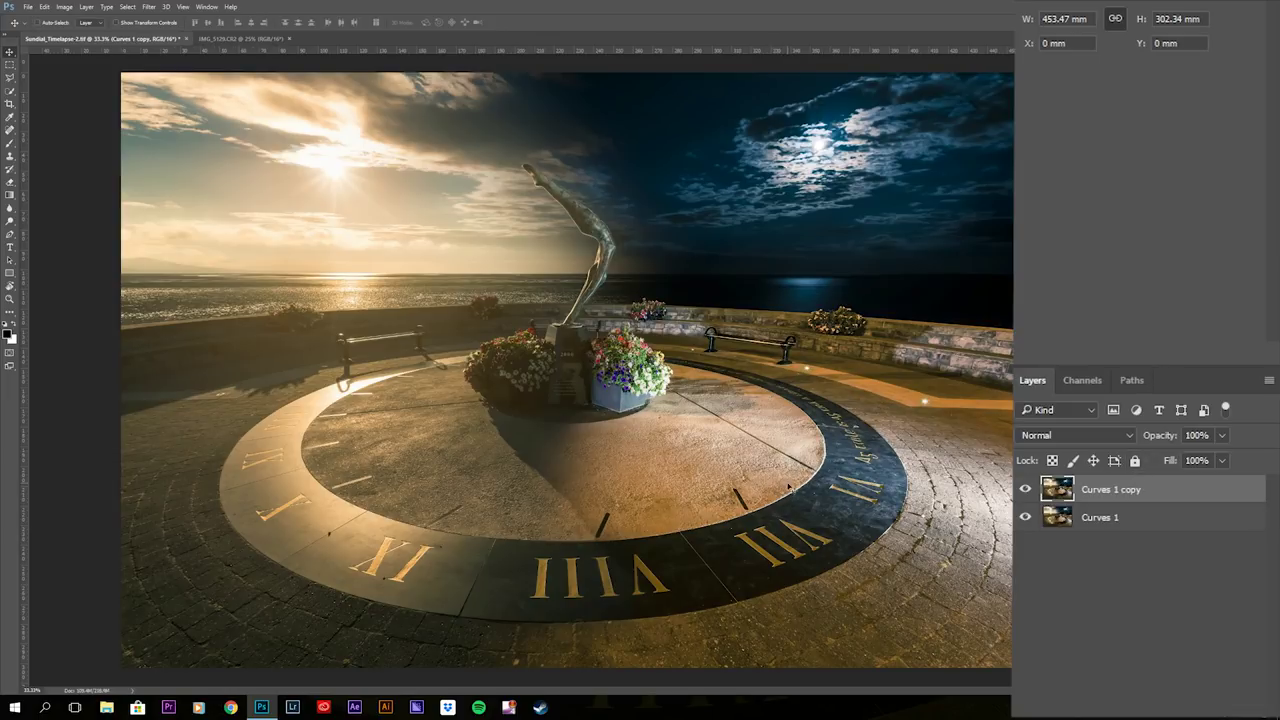
click(148, 7)
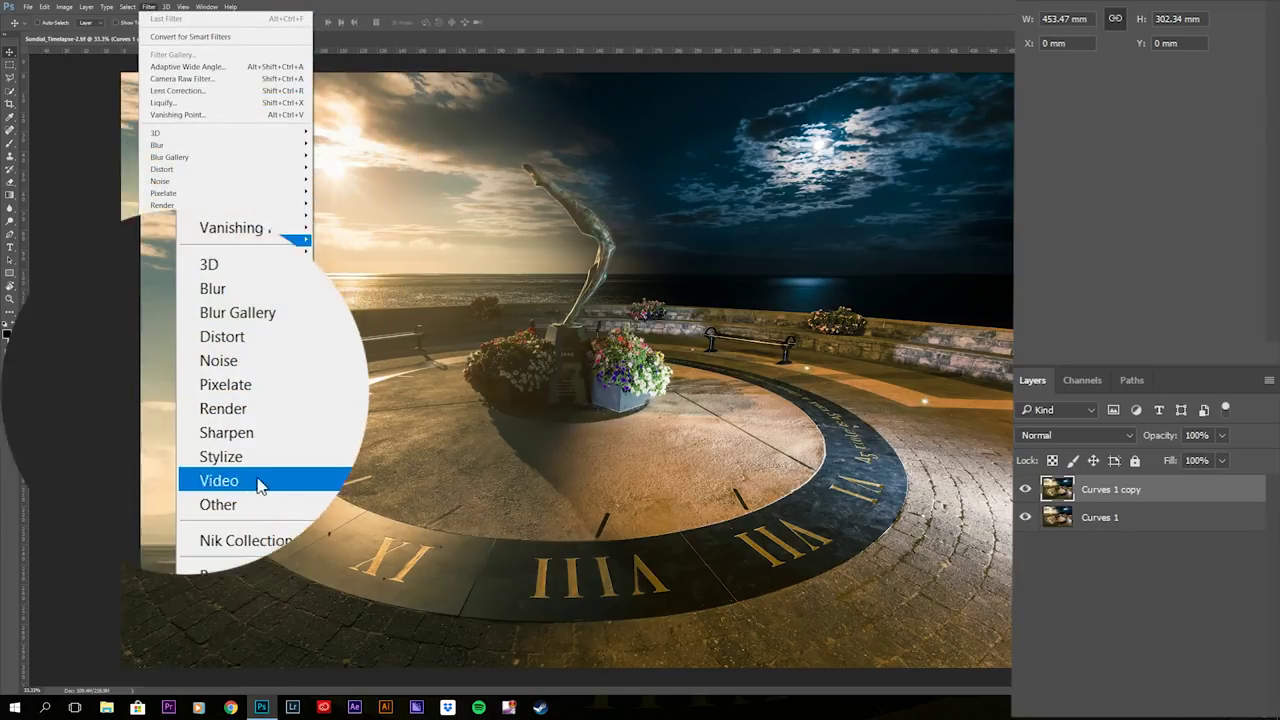
mouse_move(200, 253)
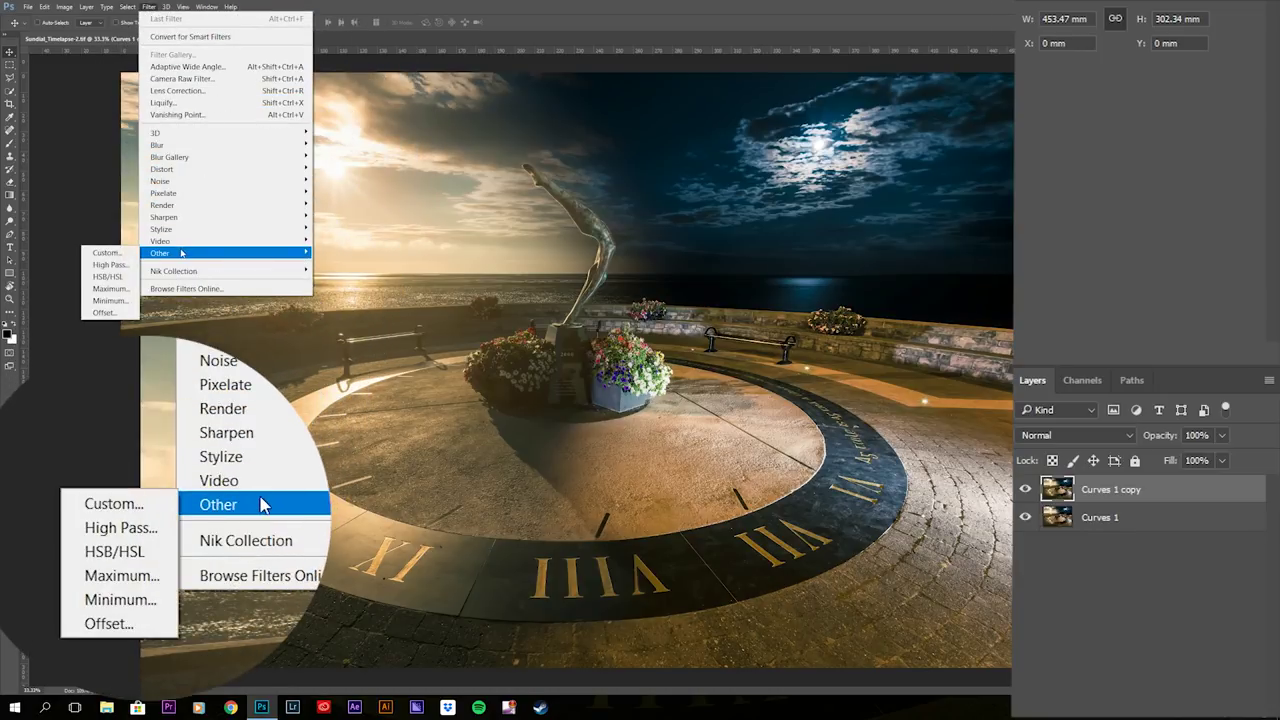
click(107, 265)
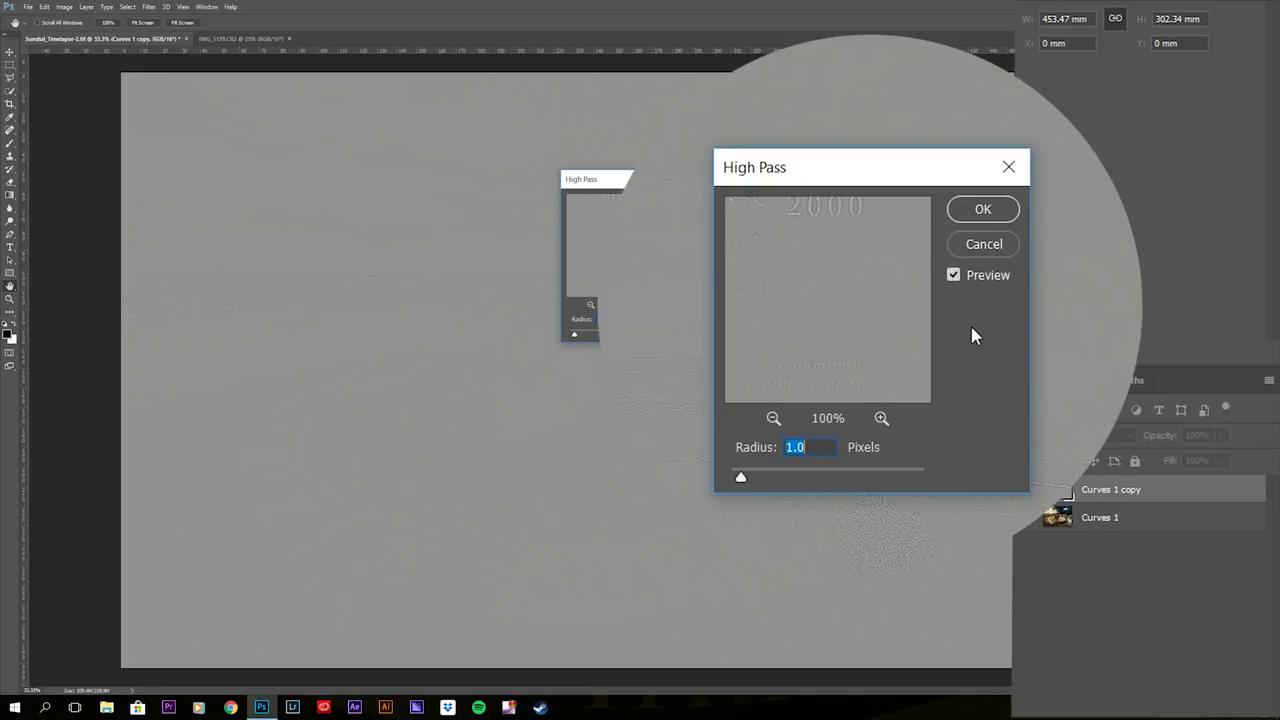
click(990, 214)
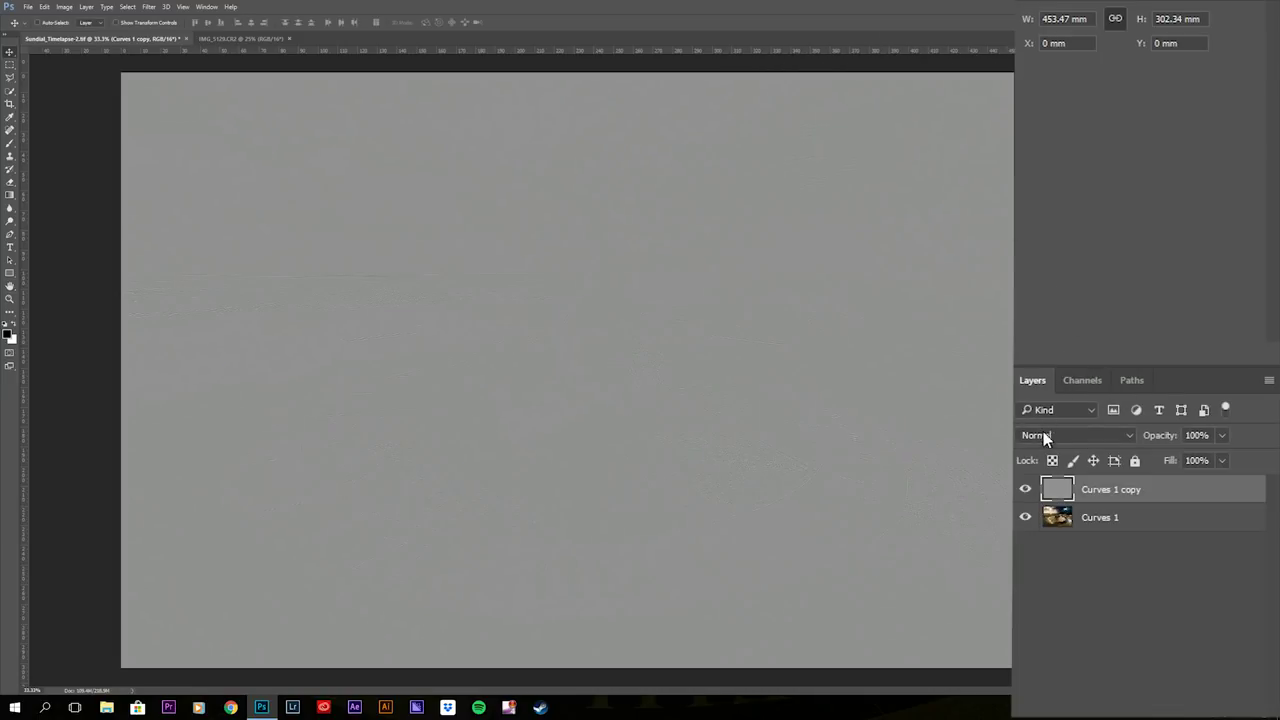
Blend the high-pass Curves 1 copy with Linear Light and zoom to 50% on the sundial
click(1052, 436)
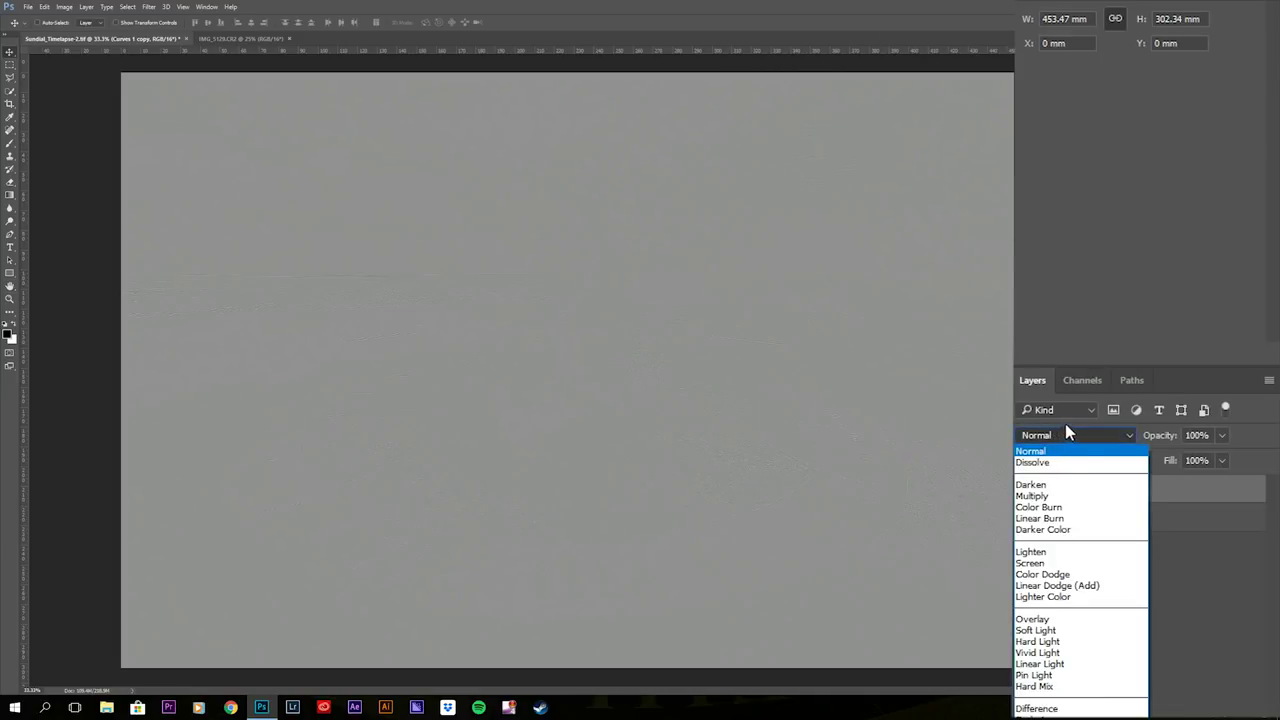
click(1076, 664)
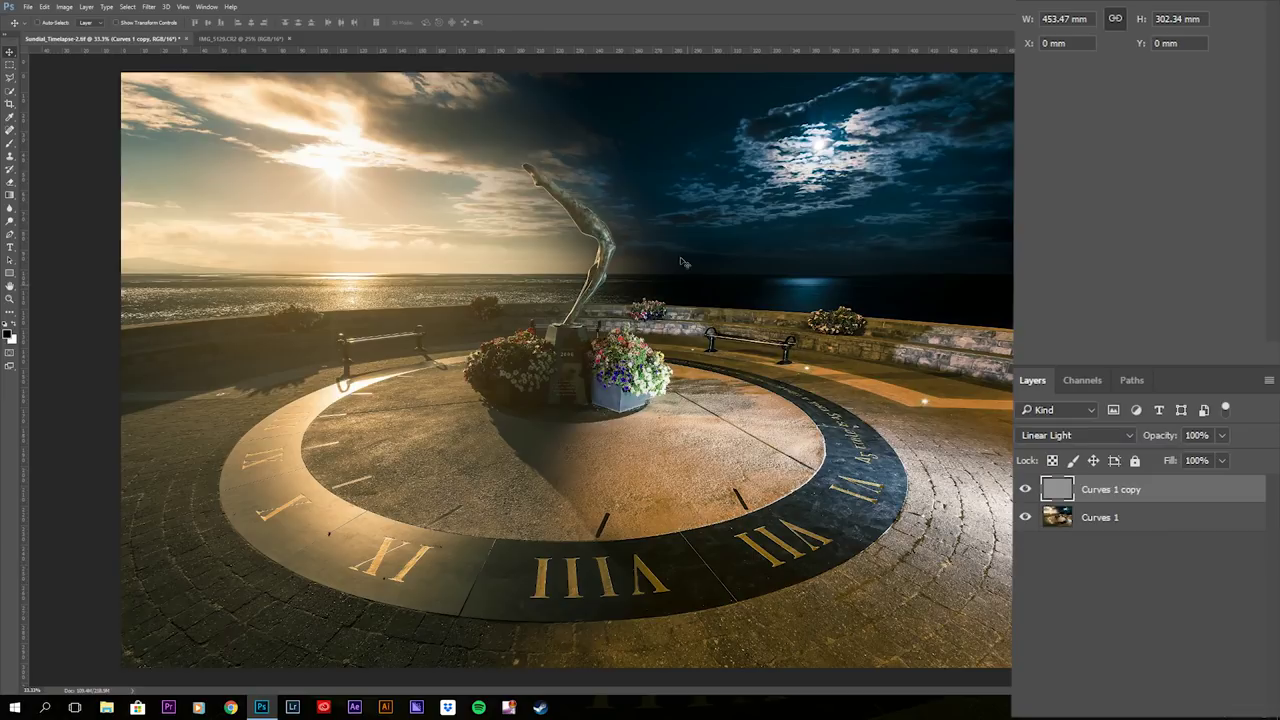
key(ctrl+plus)
key(ctrl+plus)
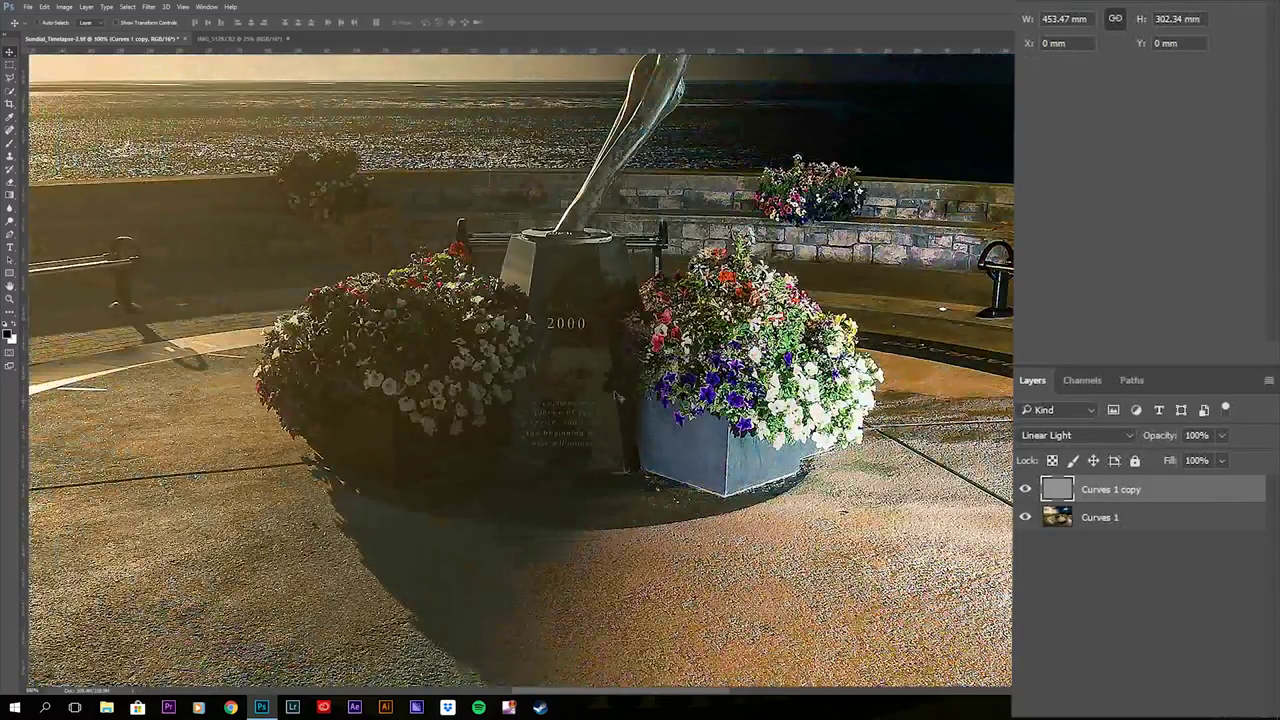
drag(546, 316, 761, 400)
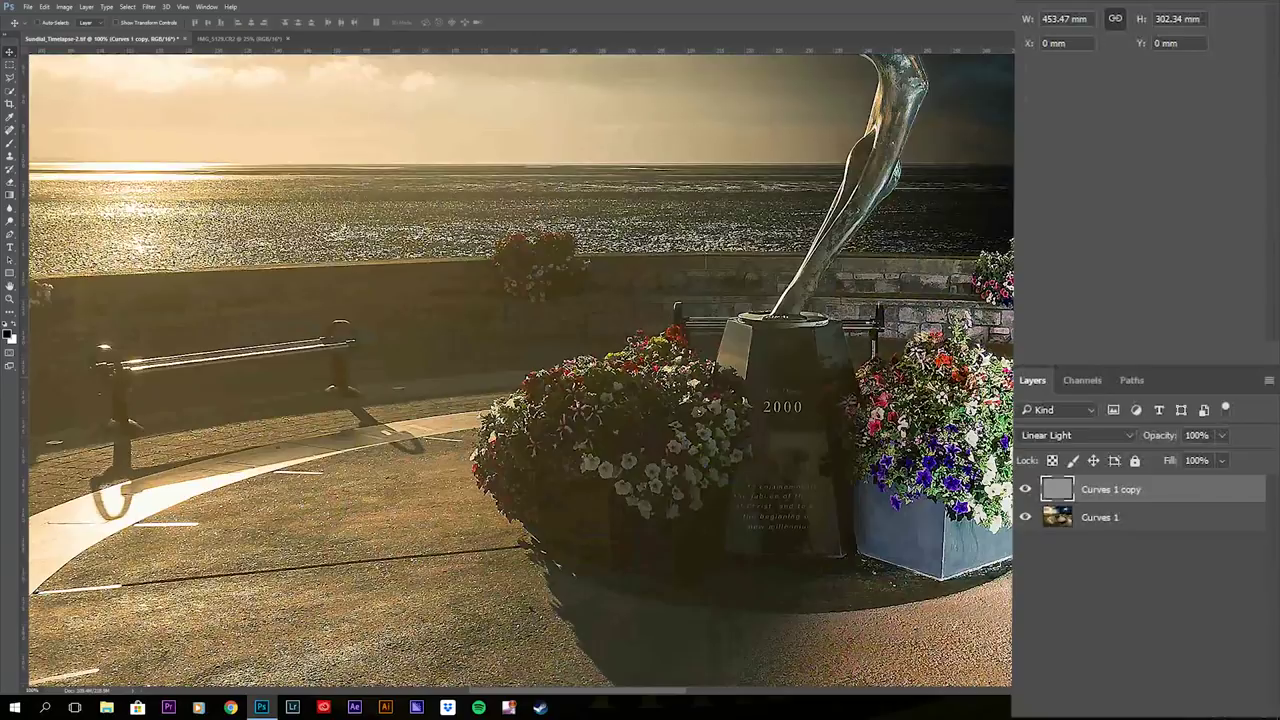
Compare the sharpening on and off, leave it visible, and switch to IMG_5129.CR2
click(1025, 489)
click(1028, 490)
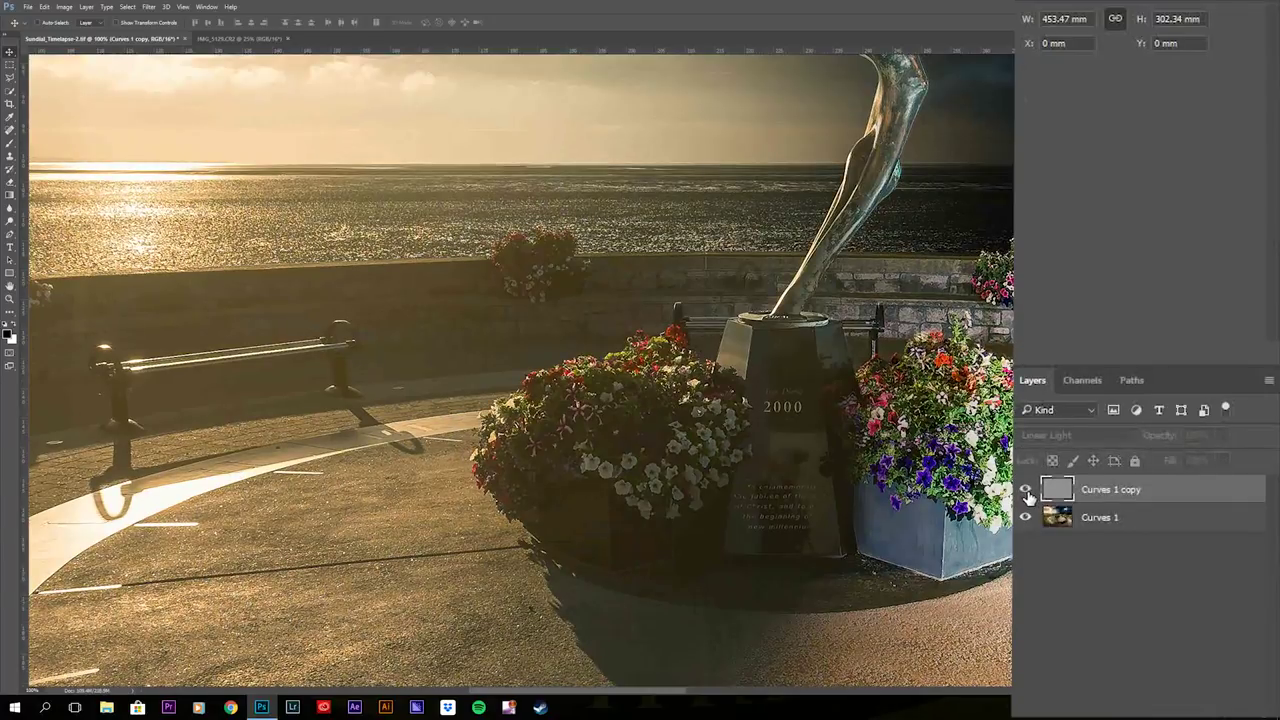
click(1030, 493)
click(1026, 490)
click(1027, 491)
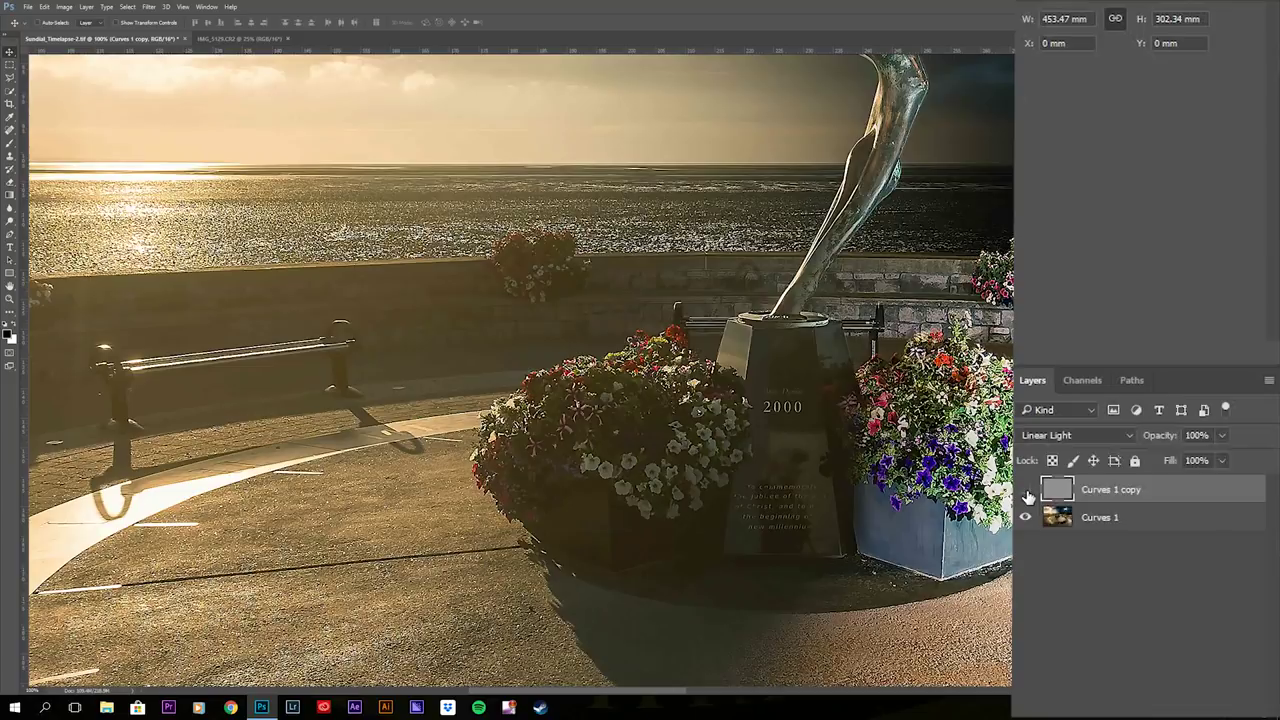
click(1027, 490)
click(262, 39)
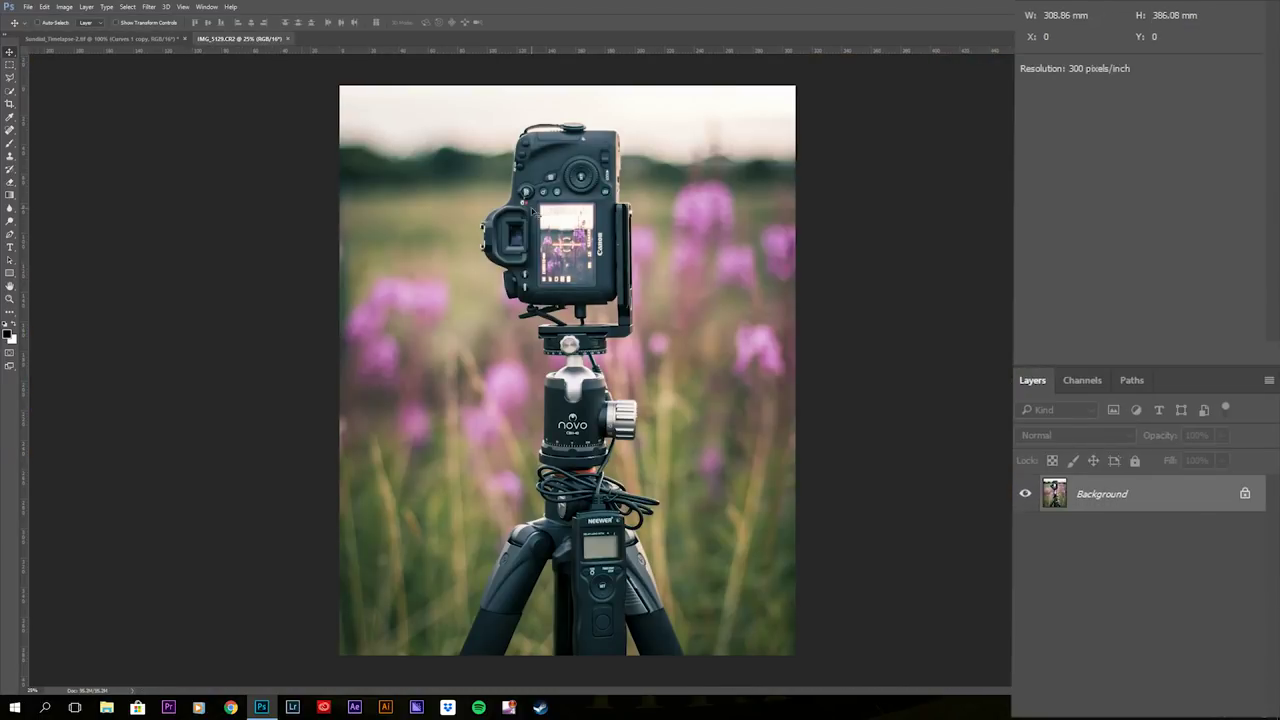
key(ctrl+plus)
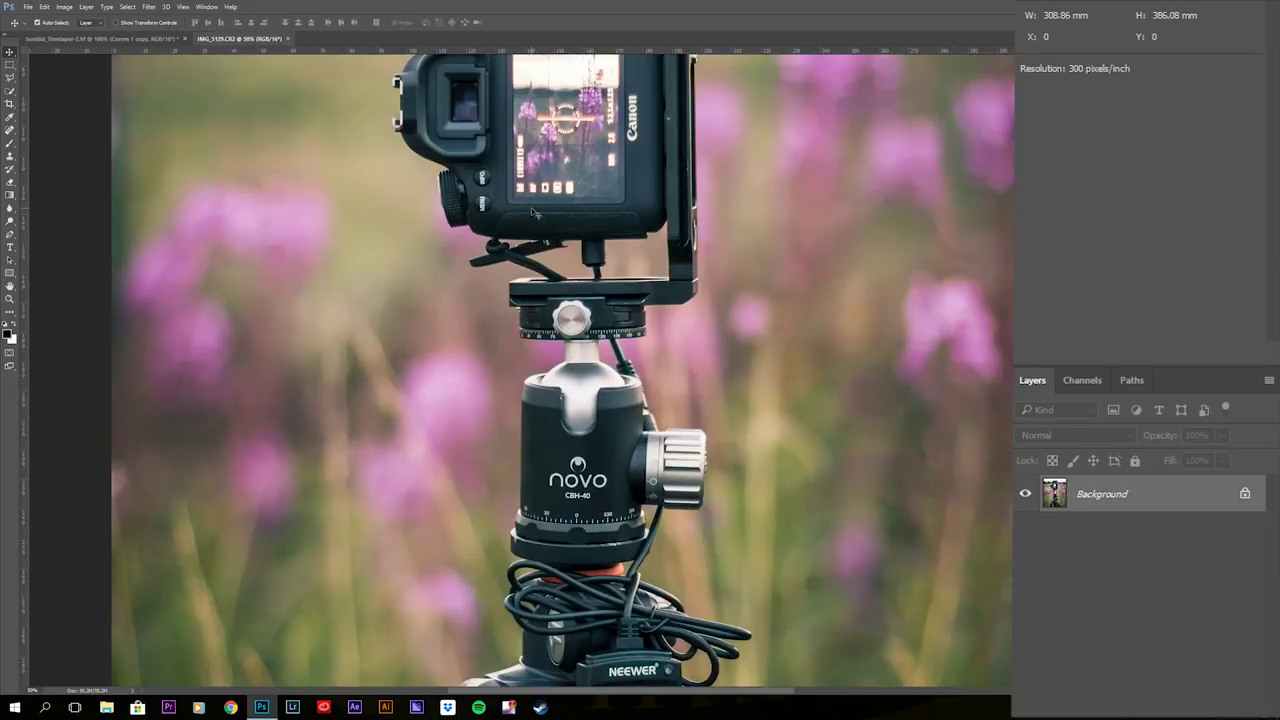
drag(713, 240, 733, 372)
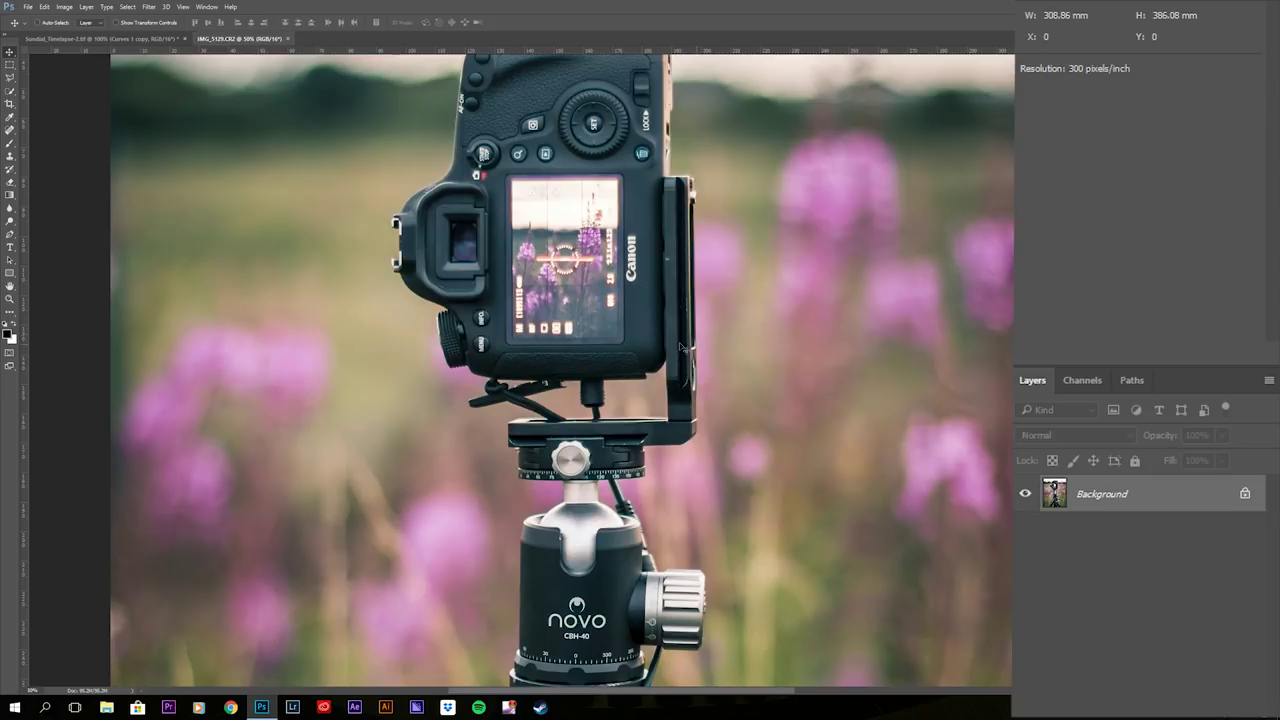
Convert the camera photo's Background into Layer 0 and duplicate it as Layer 0 copy
double_click(1160, 504)
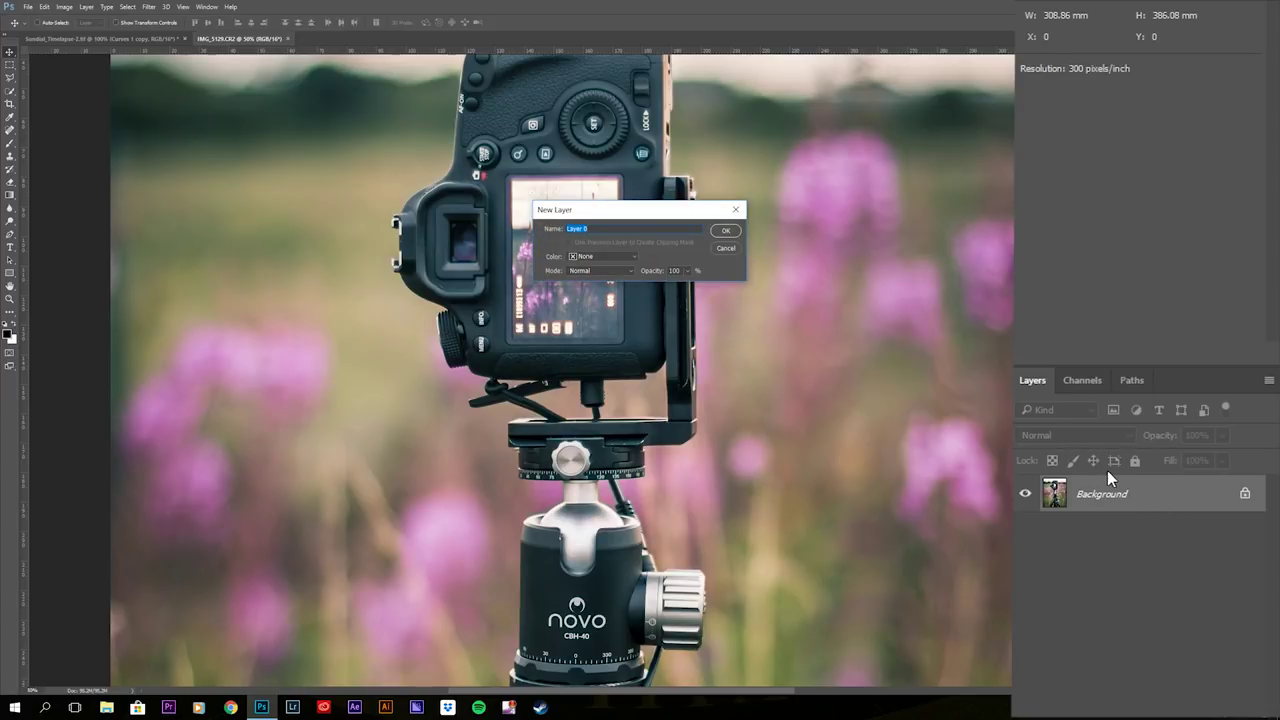
key(Return)
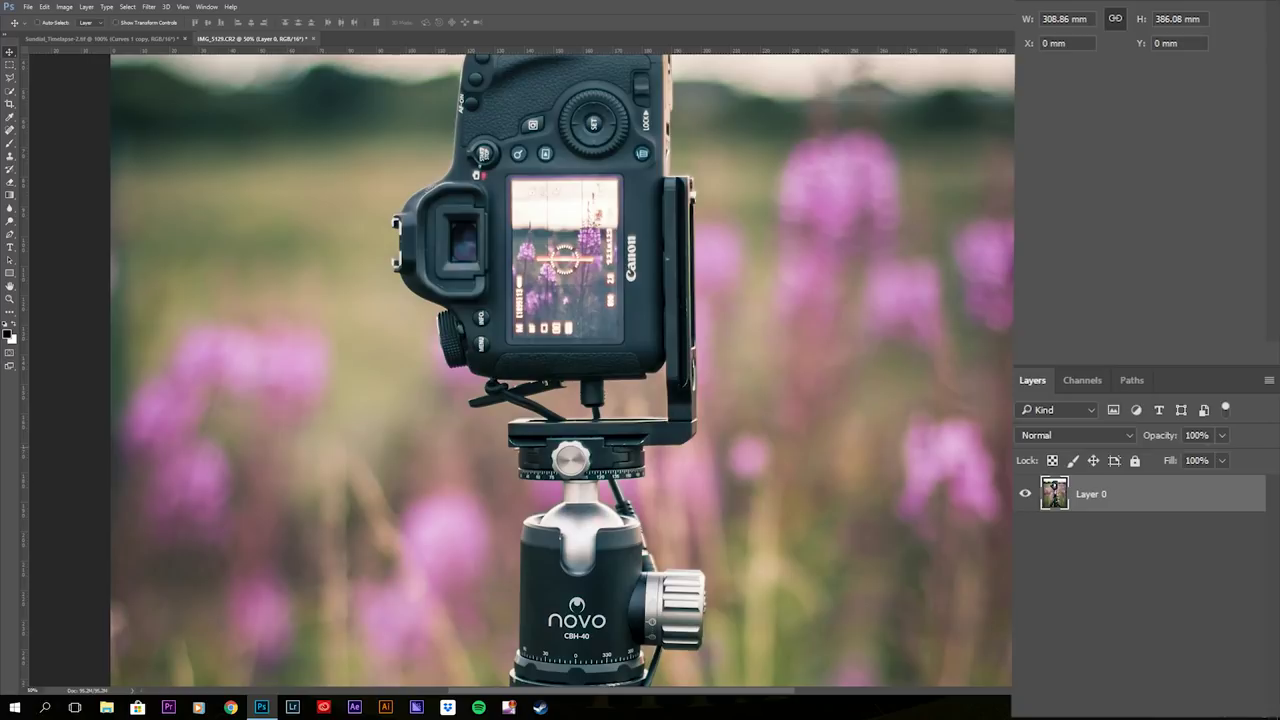
key(ctrl+j)
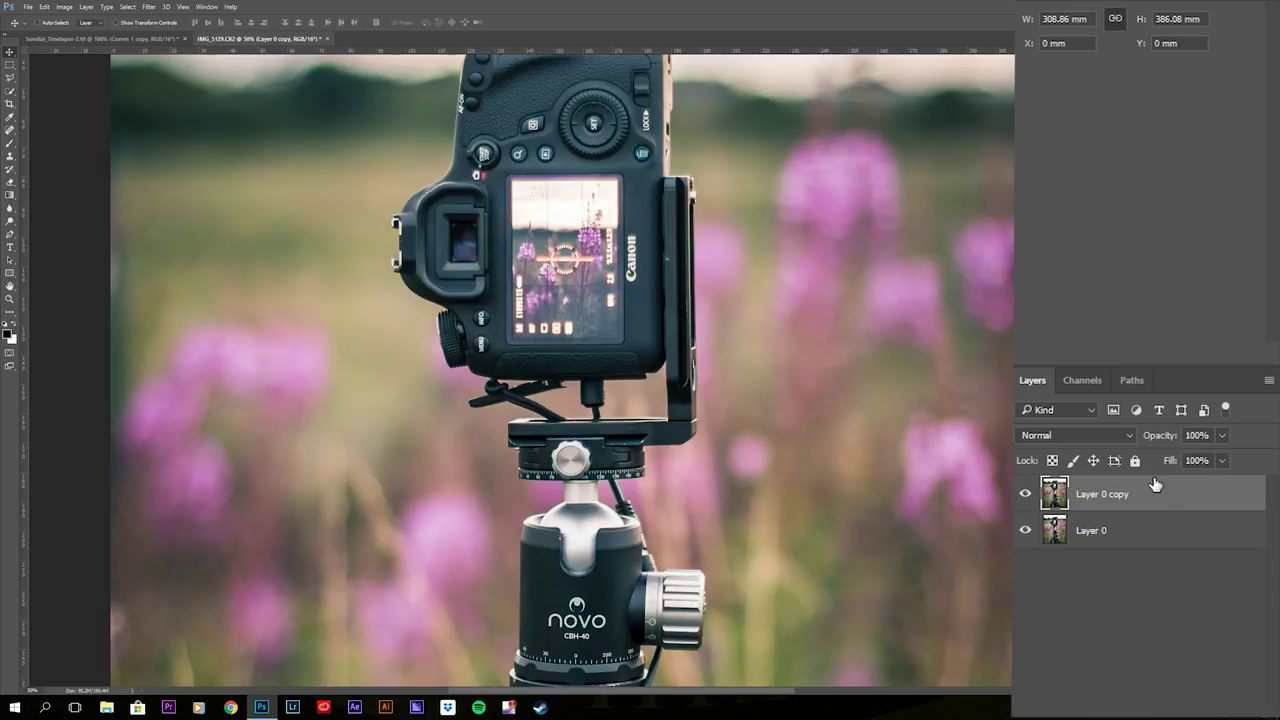
click(1025, 496)
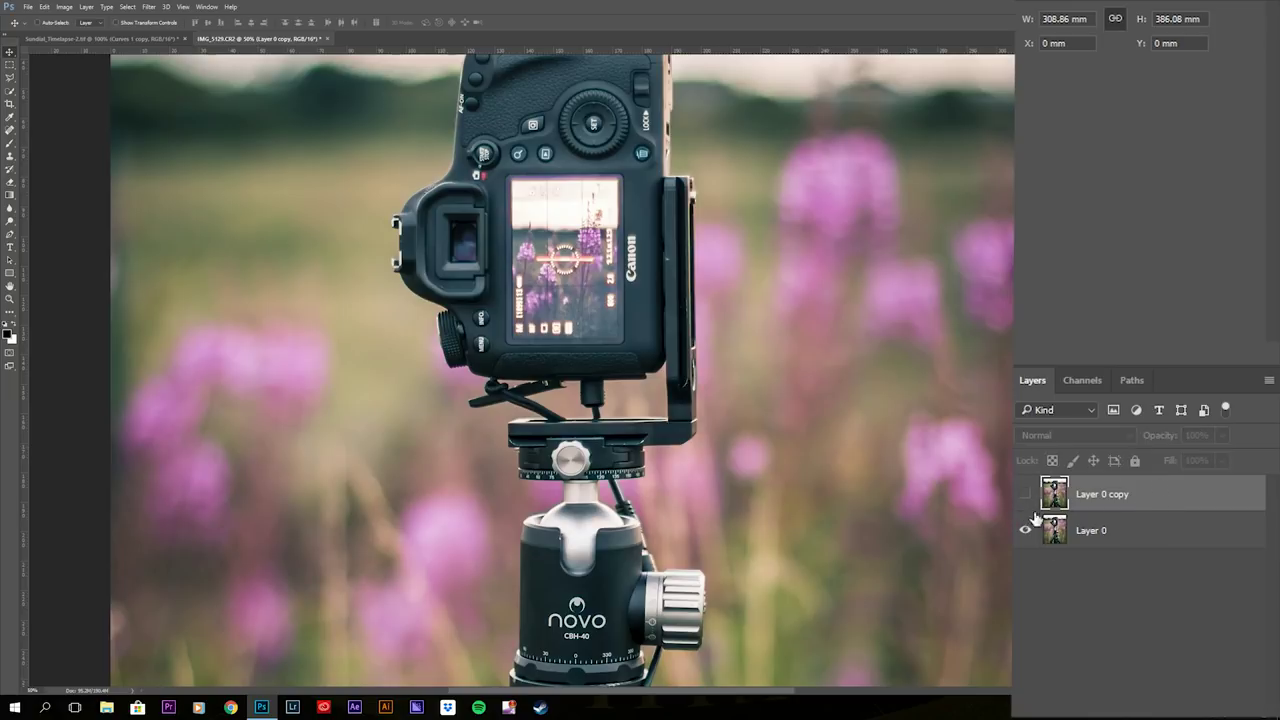
click(1120, 536)
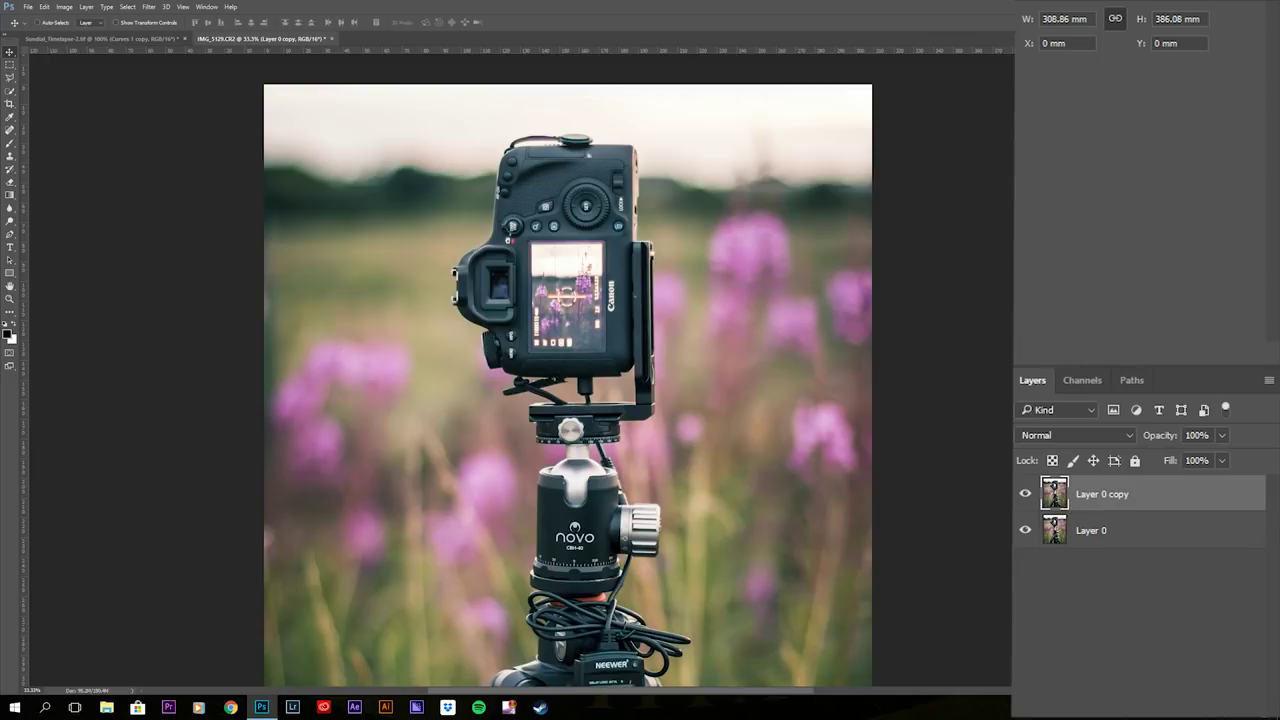
Make Layer 0 copy a smart object and apply Unsharp Mask at 196%, 2.0 px radius, threshold 1
right_click(1175, 490)
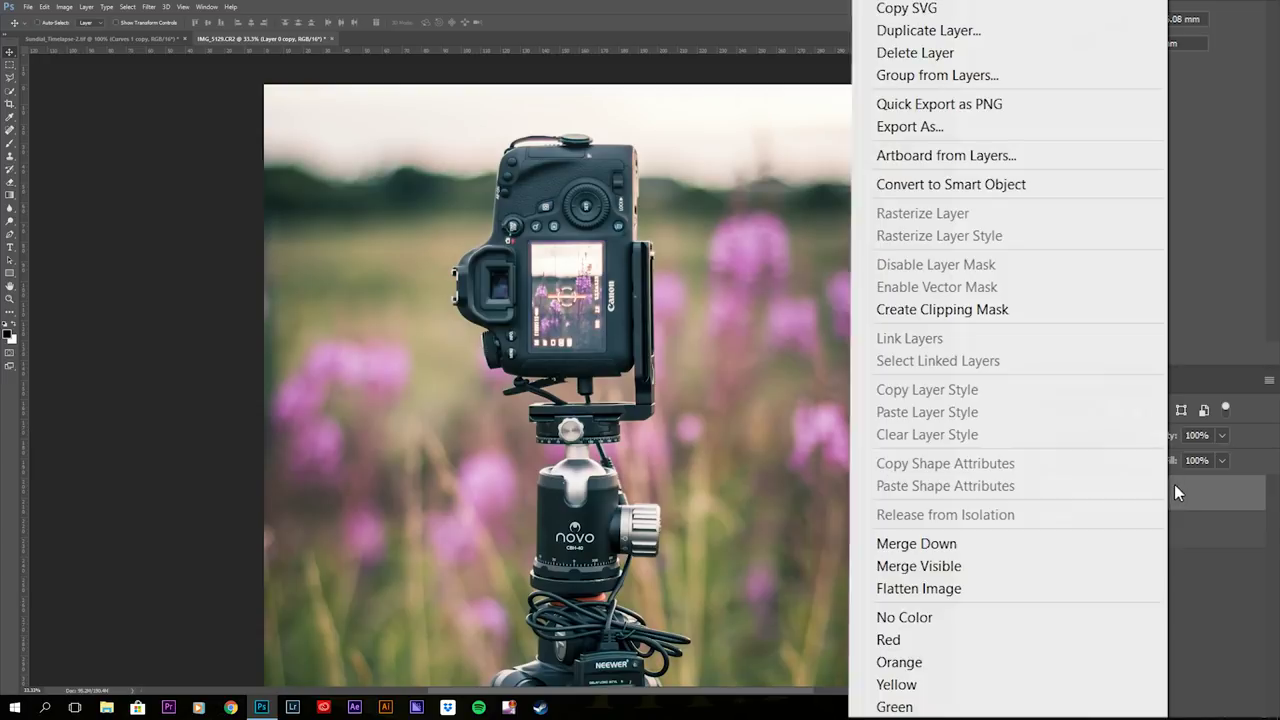
click(1043, 184)
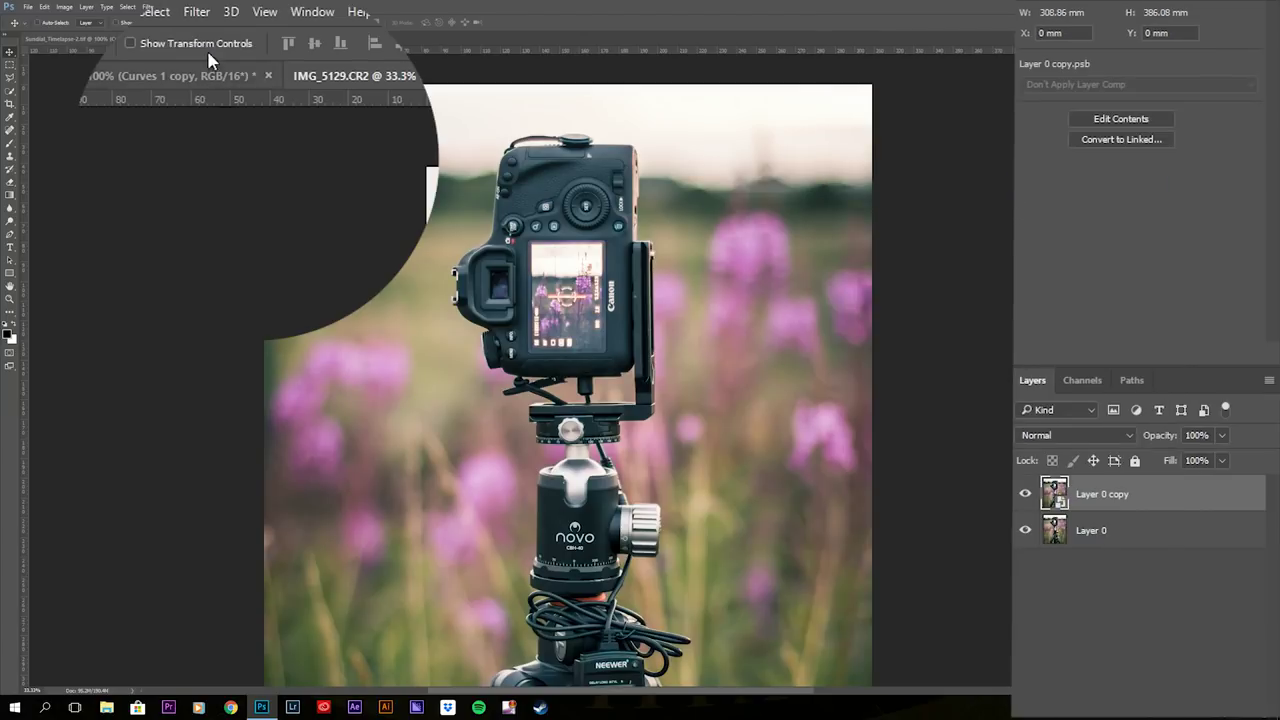
click(148, 7)
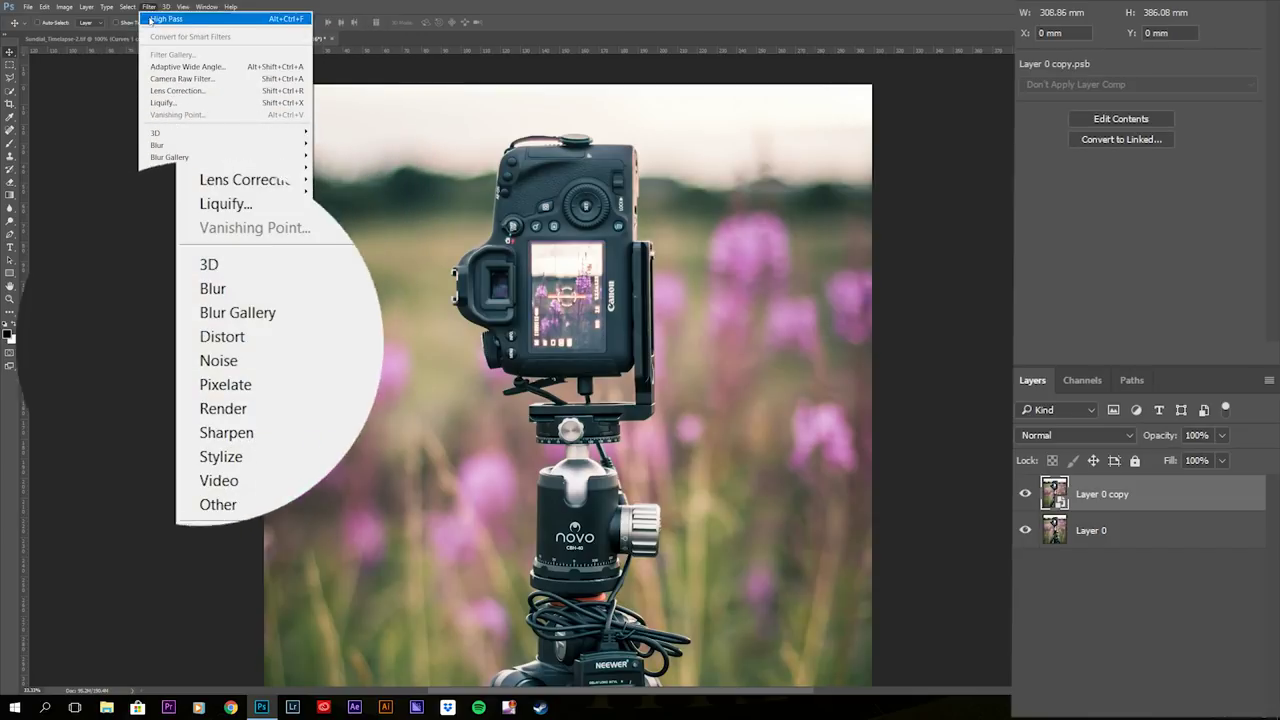
mouse_move(181, 218)
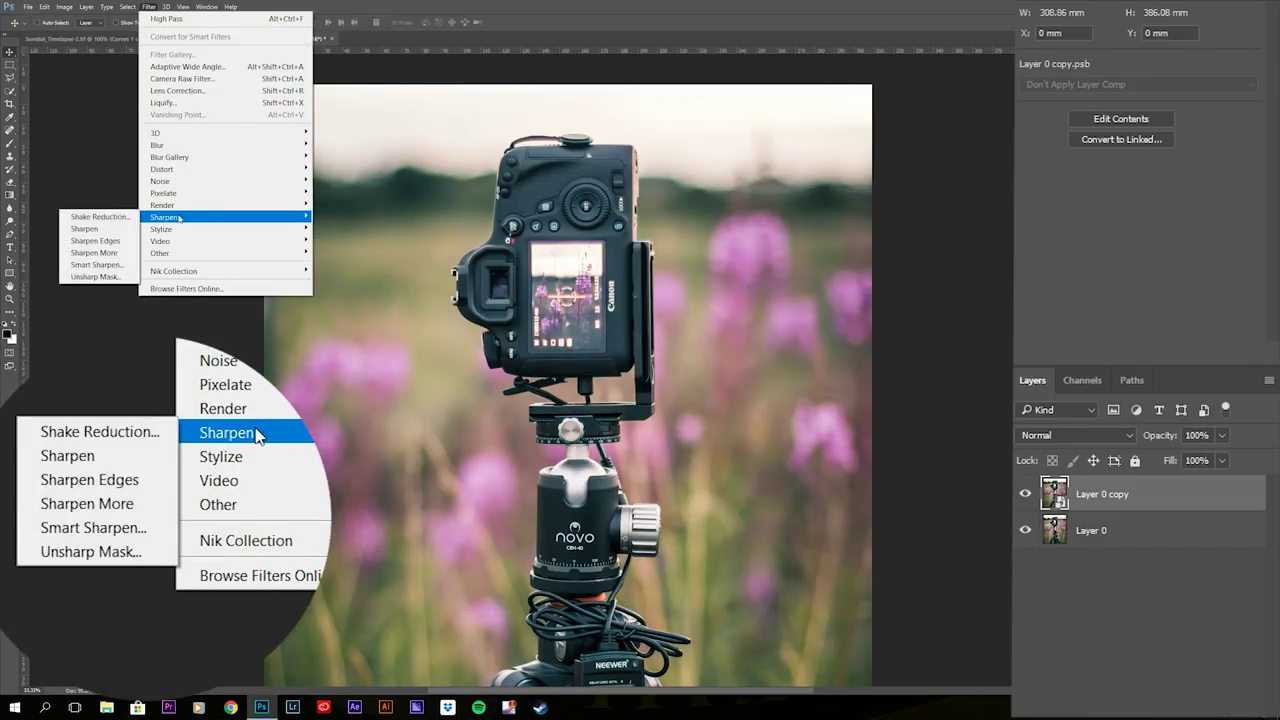
click(108, 278)
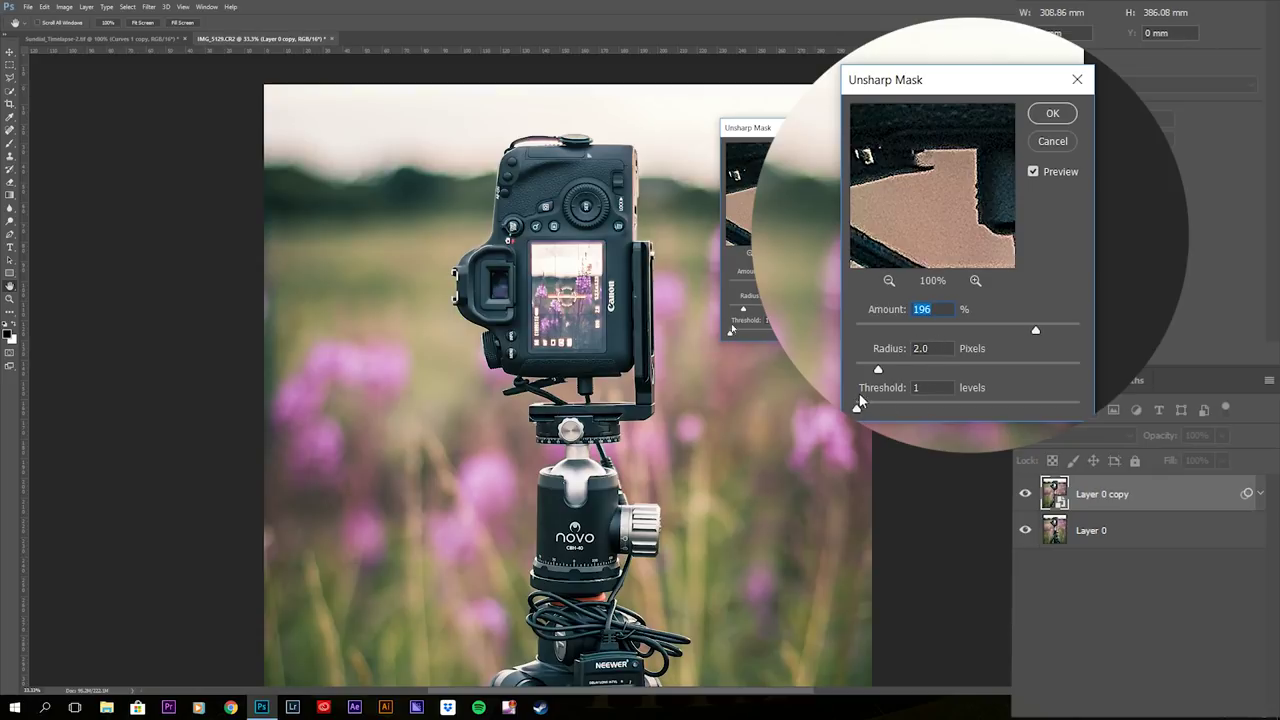
drag(857, 411, 857, 413)
key(ctrl+plus)
key(ctrl+plus)
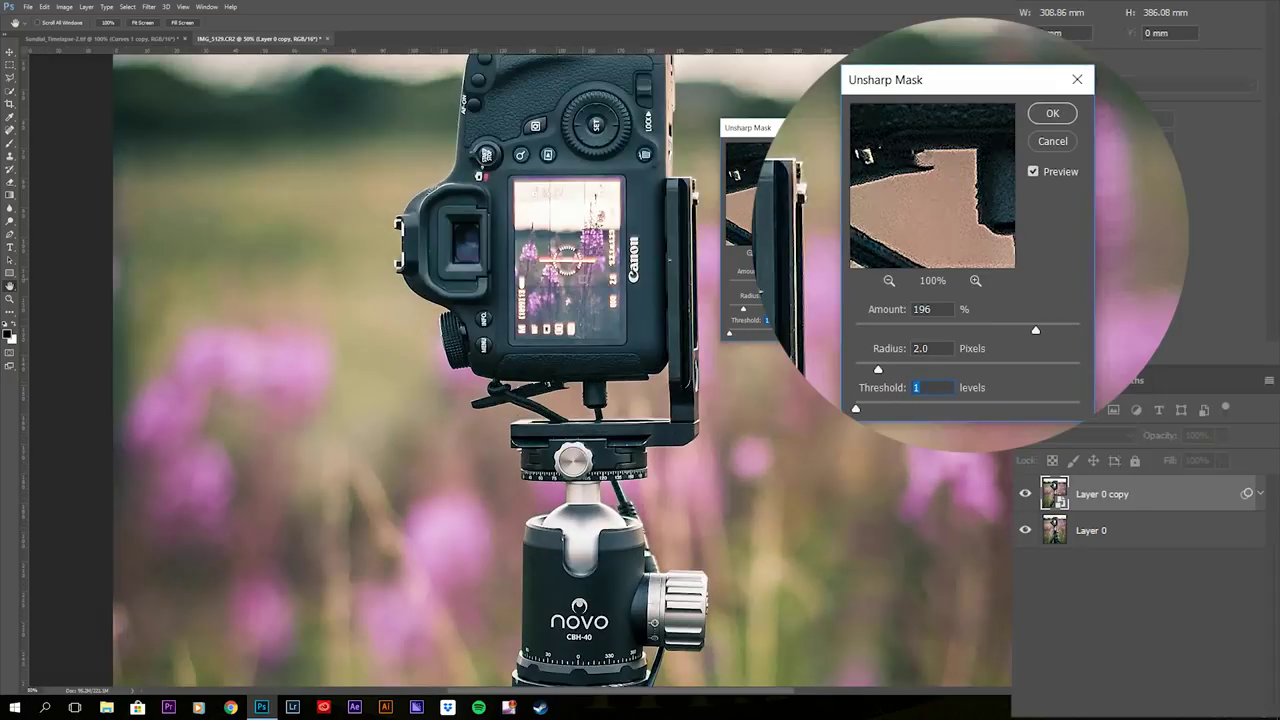
scroll(520, 370, up, 3)
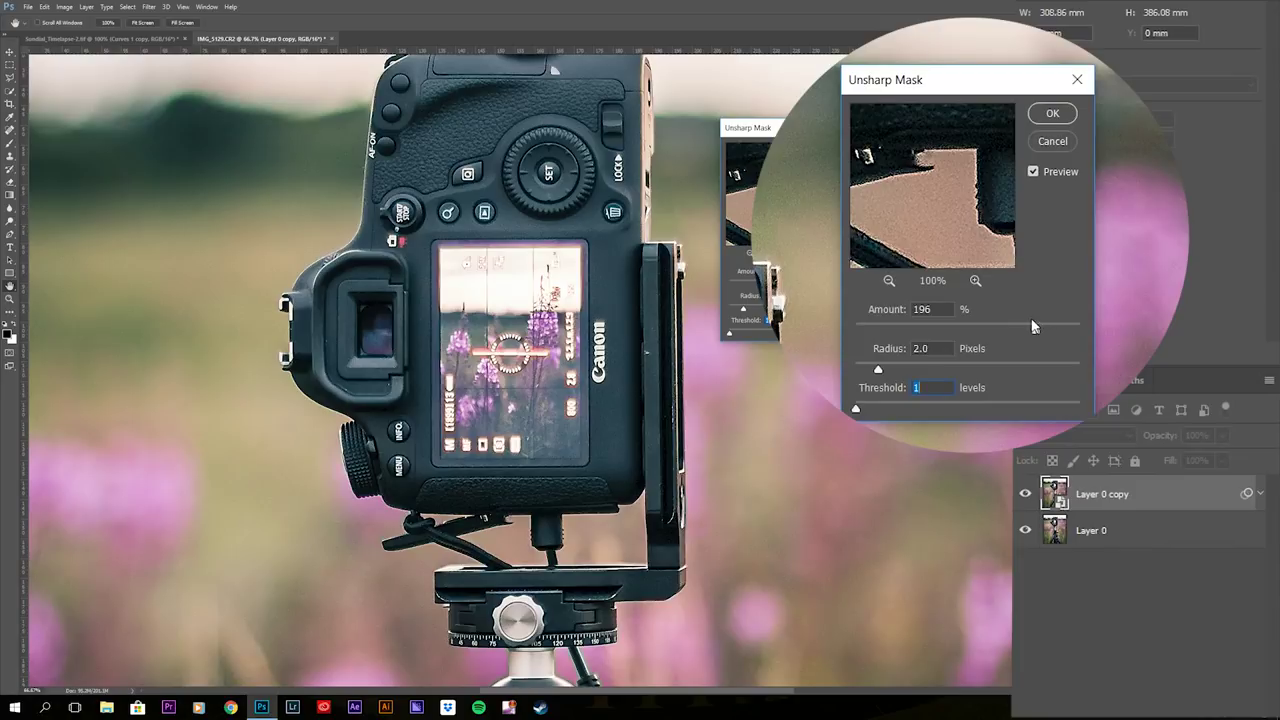
click(1034, 172)
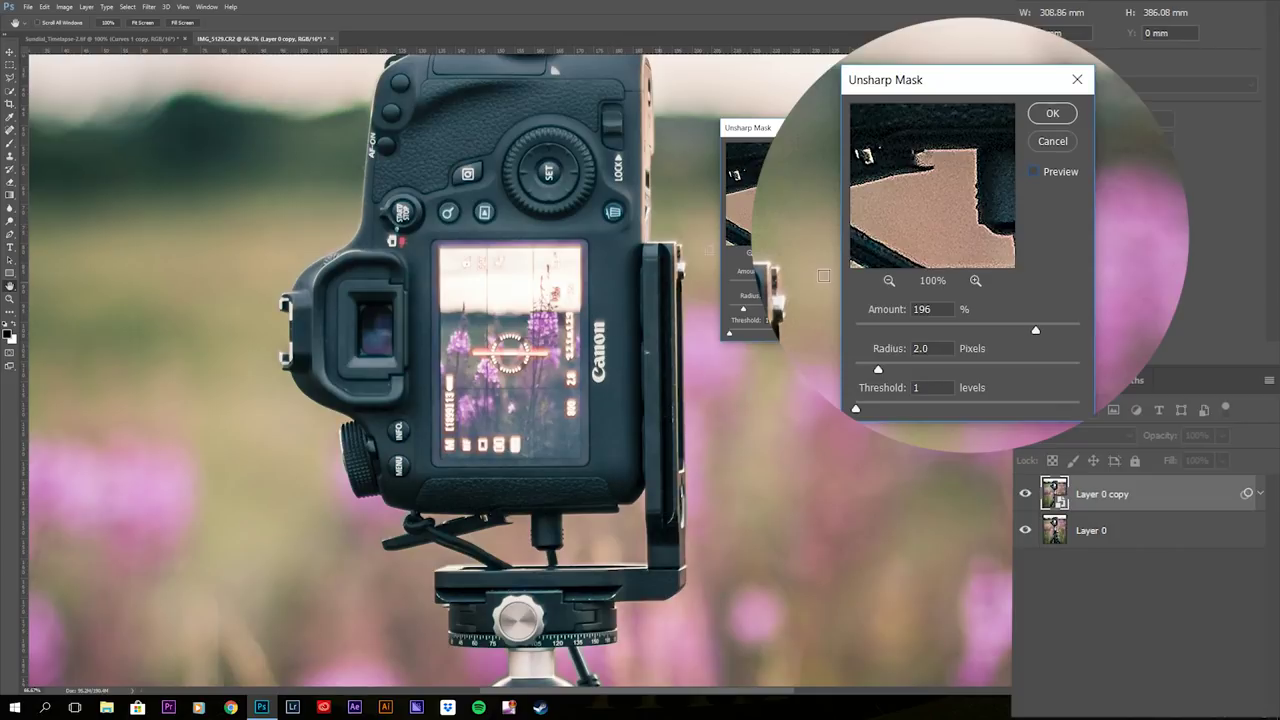
click(1033, 172)
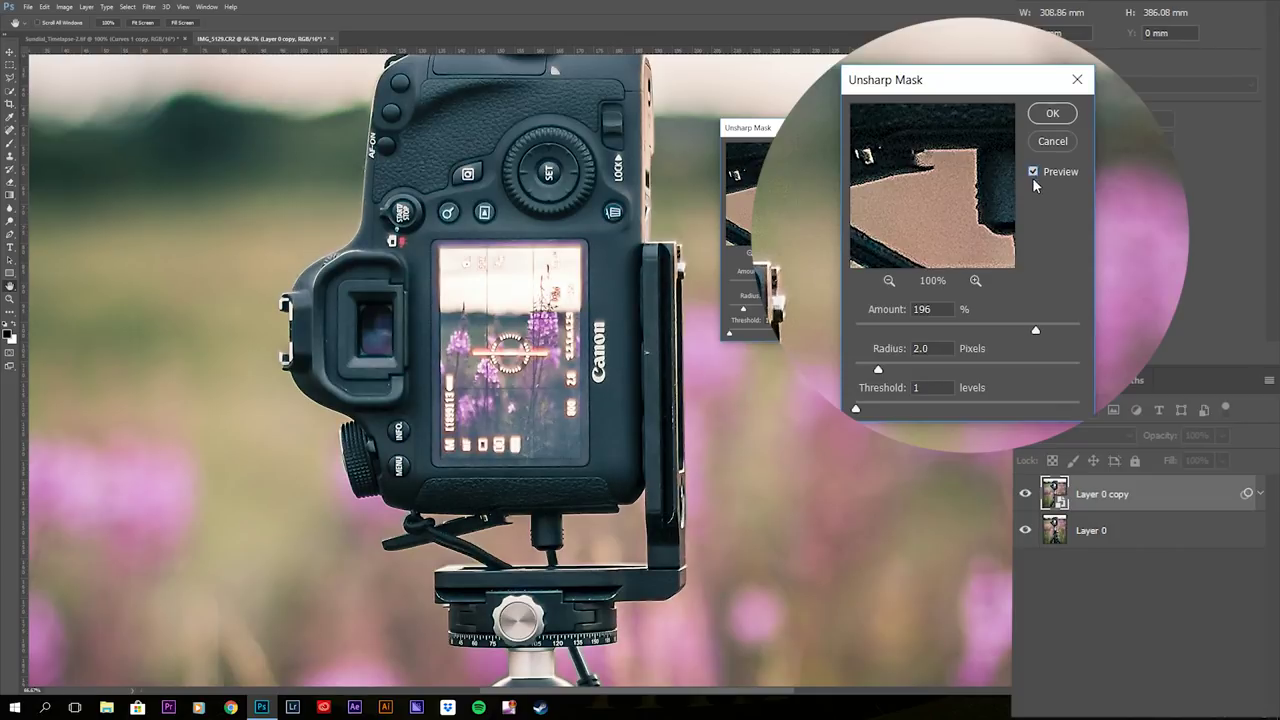
click(1054, 115)
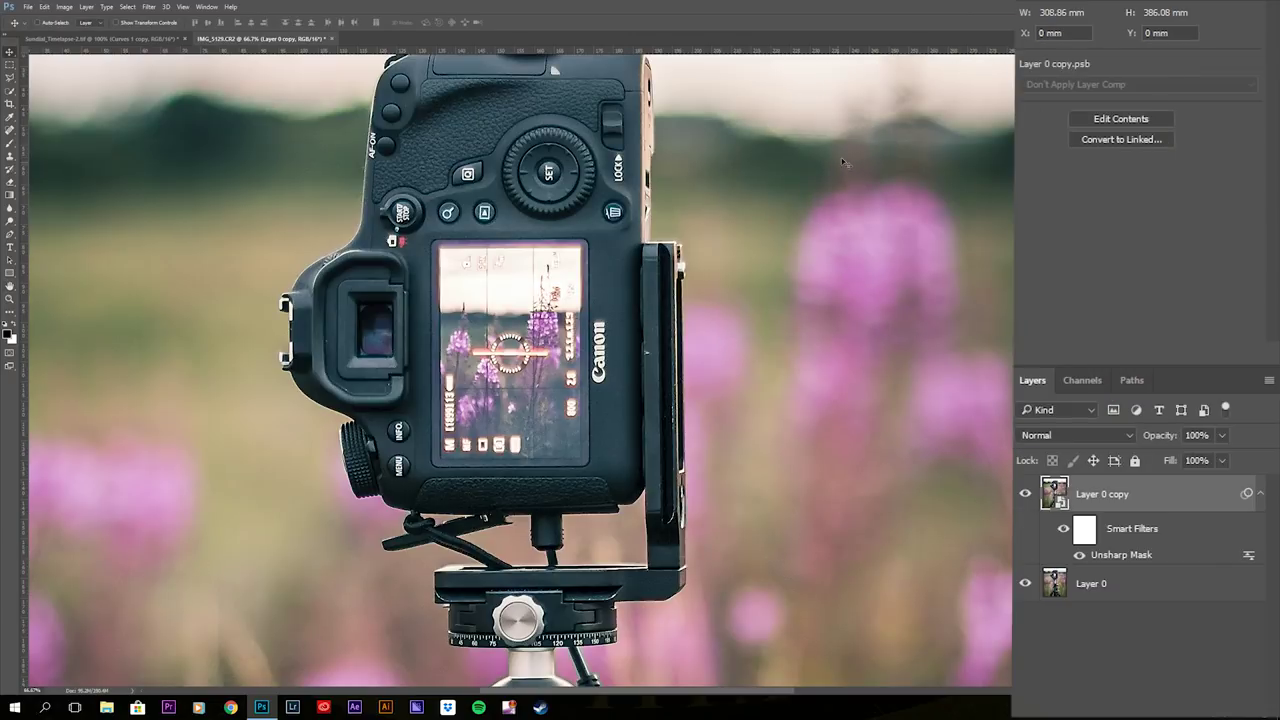
Invert the Unsharp Mask filter mask to black and set the painting colours for white
click(1085, 532)
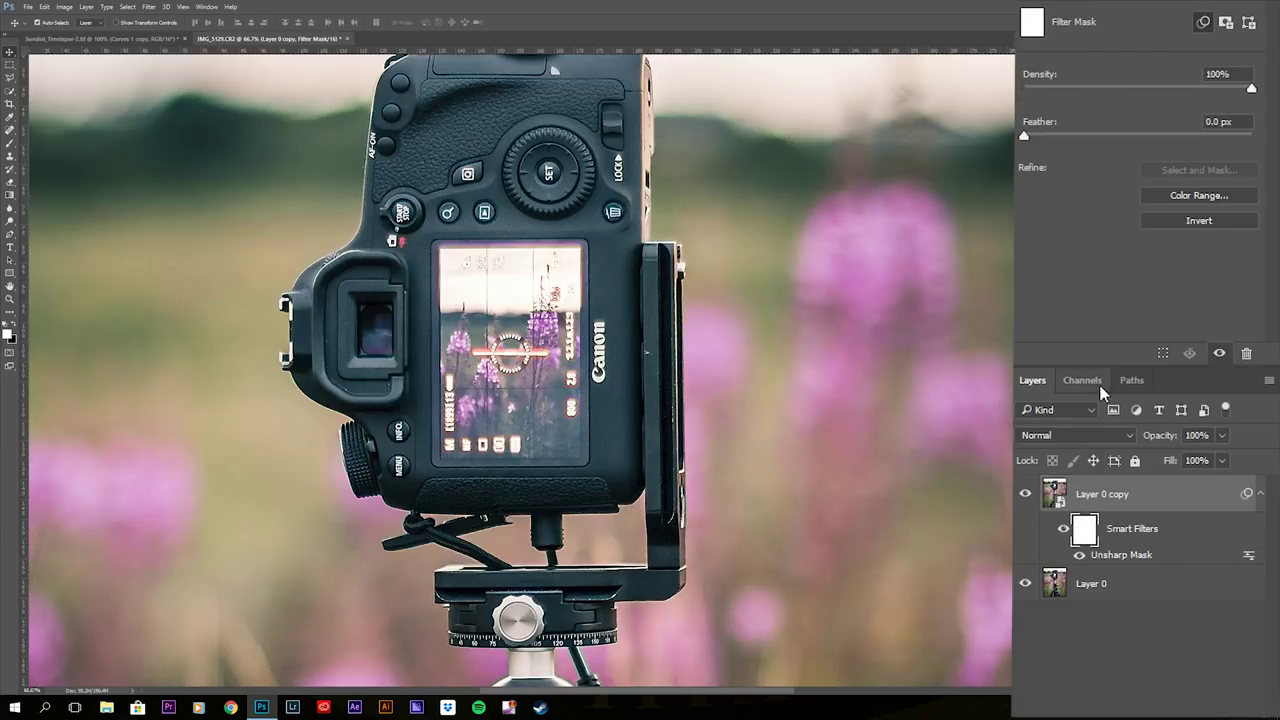
key(ctrl+i)
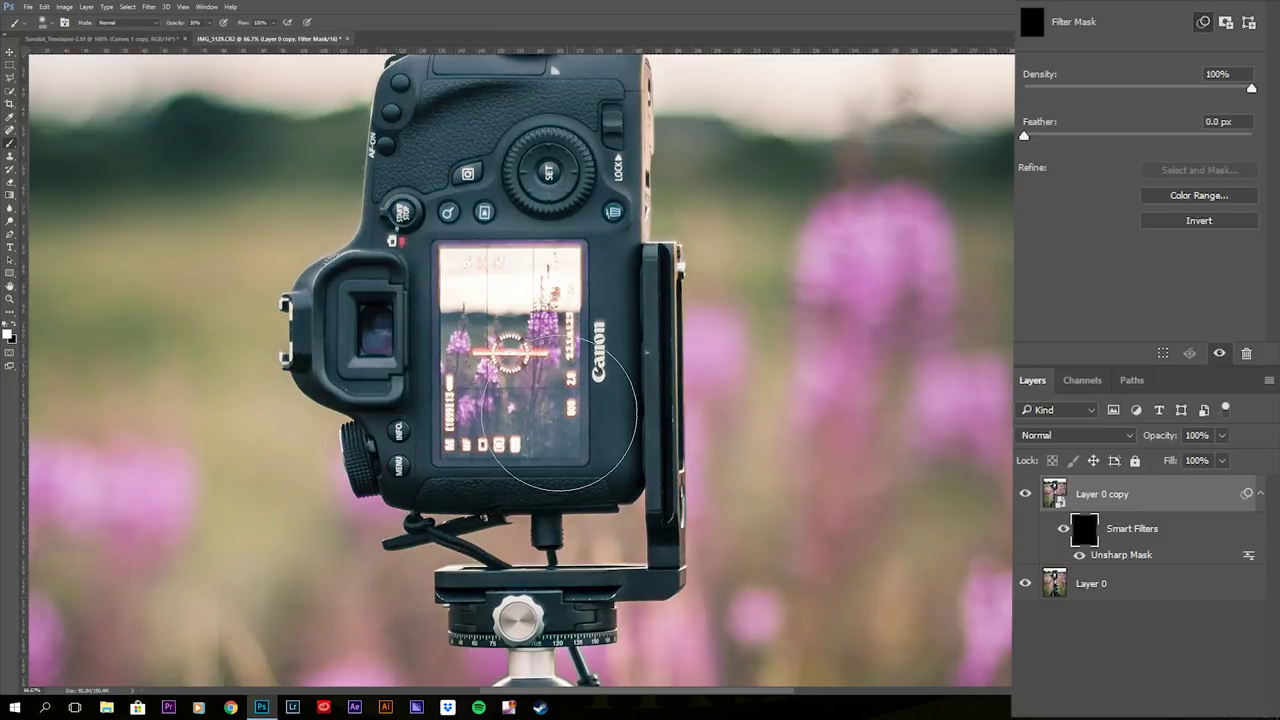
key(x)
click(12, 338)
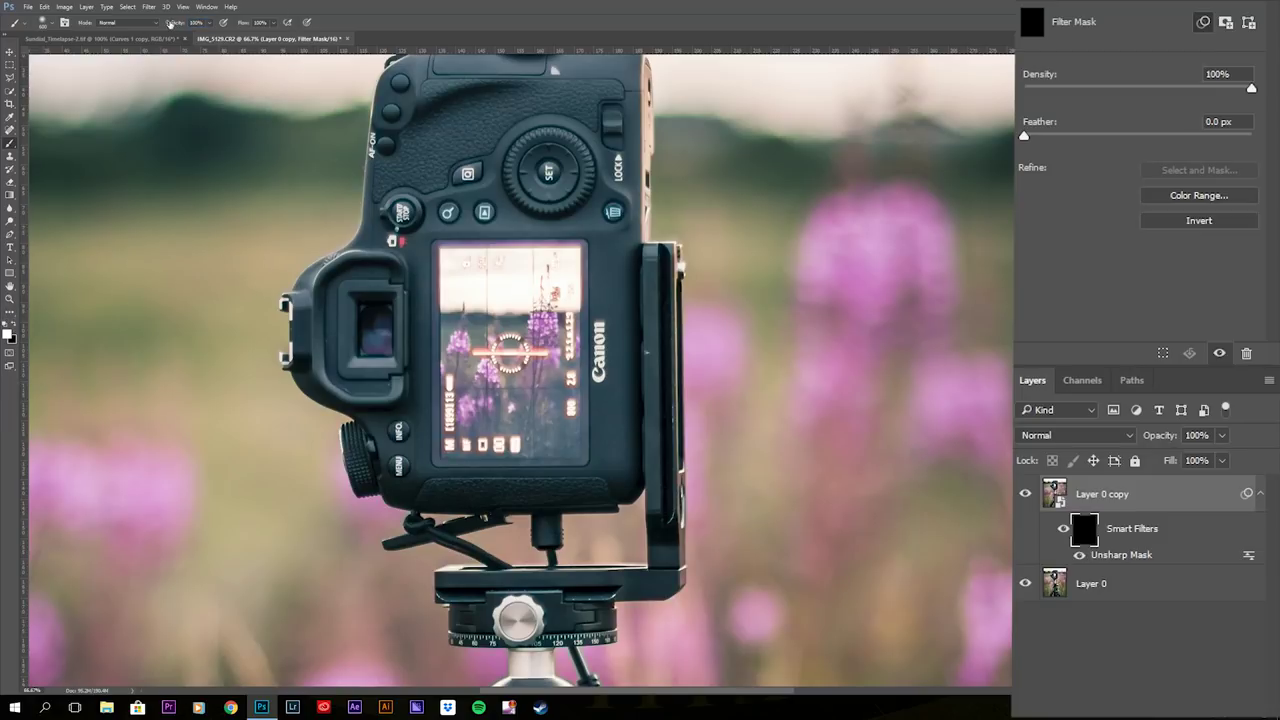
With a smaller brush, paint white over the Canon logo, dials, buttons, eyepiece and top edge
key(bracketleft)
key(bracketleft)
key(bracketleft)
key(bracketleft)
key(bracketleft)
key(bracketleft)
key(bracketleft)
key(bracketleft)
mouse_move(605, 333)
mouse_down()
mouse_move(605, 322)
mouse_move(606, 386)
mouse_up()
mouse_move(550, 155)
mouse_down()
mouse_move(575, 185)
mouse_move(615, 200)
mouse_move(600, 195)
mouse_up()
mouse_move(467, 183)
mouse_down()
mouse_move(480, 215)
mouse_move(395, 110)
mouse_move(392, 160)
mouse_up()
drag(362, 345, 395, 310)
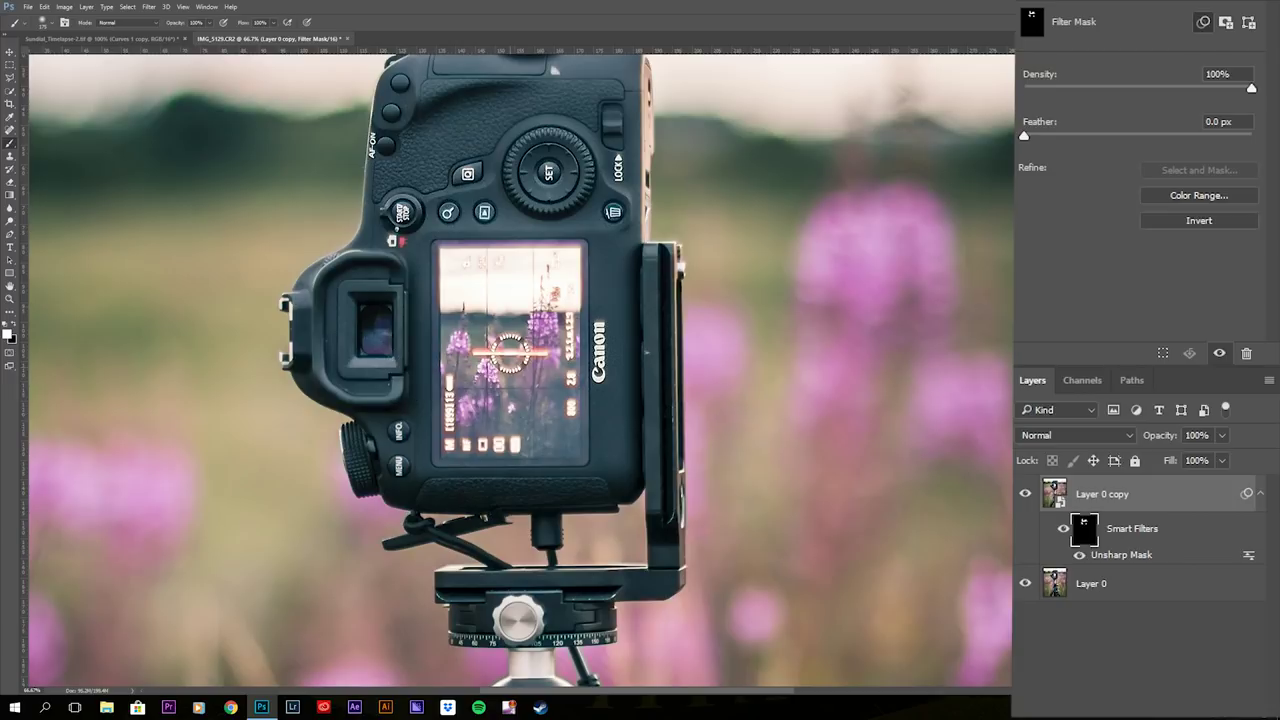
drag(558, 282, 470, 272)
mouse_move(399, 436)
mouse_down()
mouse_move(363, 443)
mouse_move(425, 481)
mouse_move(573, 441)
mouse_up()
key(ctrl+minus)
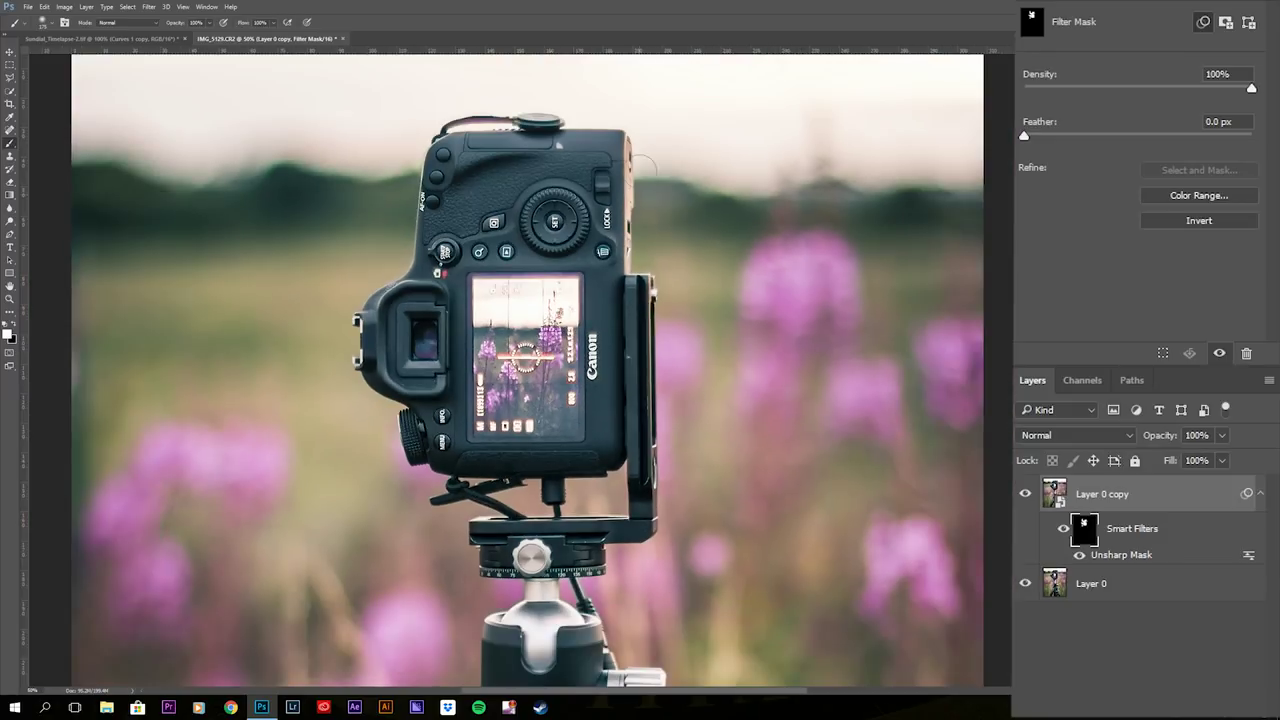
mouse_move(595, 172)
mouse_down()
mouse_move(606, 236)
mouse_move(593, 178)
mouse_move(574, 160)
mouse_move(588, 153)
mouse_move(465, 157)
mouse_move(420, 301)
mouse_move(367, 348)
mouse_move(419, 318)
mouse_move(538, 394)
mouse_move(609, 414)
mouse_move(627, 469)
mouse_move(627, 299)
mouse_move(602, 365)
mouse_move(599, 197)
mouse_move(546, 193)
mouse_move(490, 242)
mouse_move(443, 186)
mouse_move(447, 207)
mouse_move(503, 143)
mouse_move(612, 299)
mouse_up()
click(1026, 495)
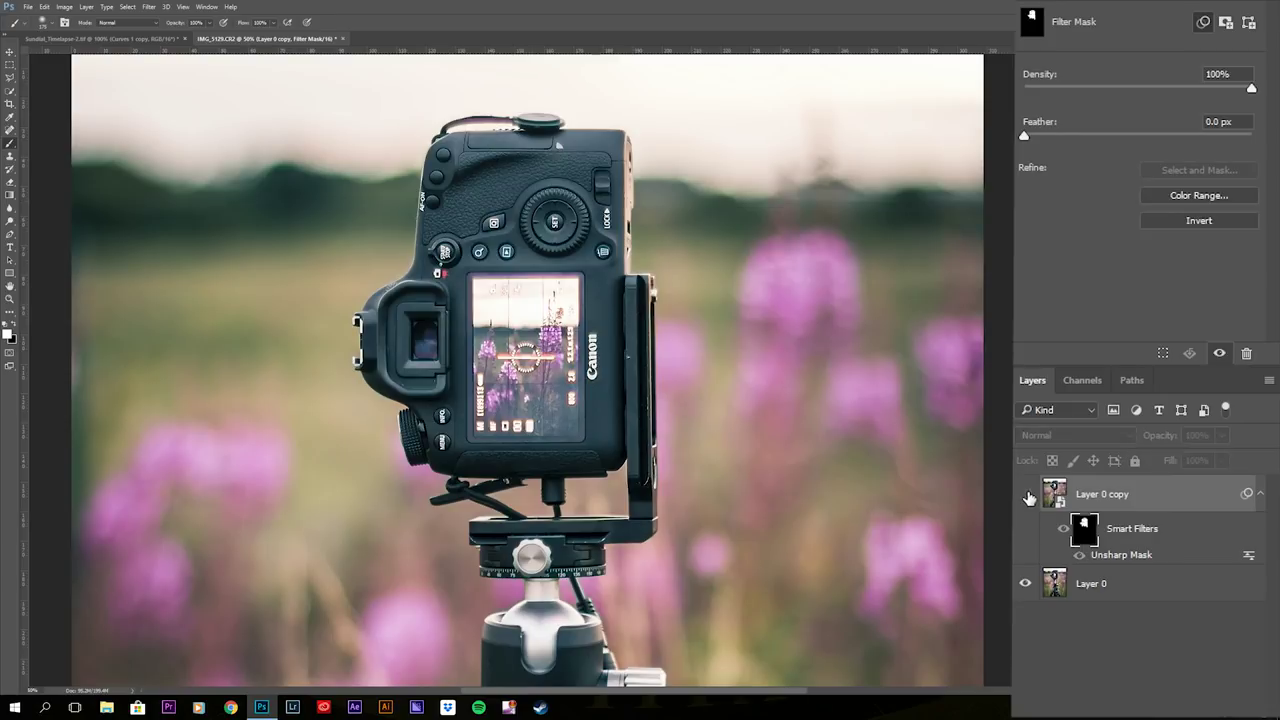
click(1026, 495)
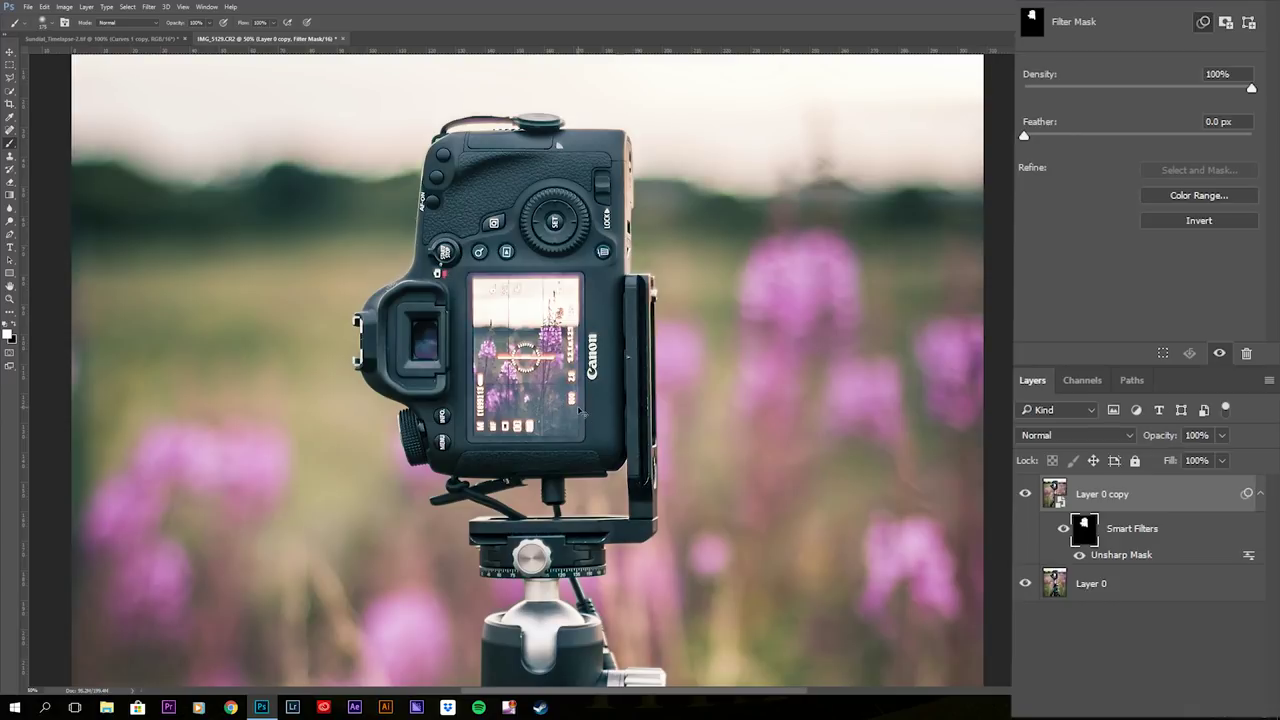
scroll(578, 407, down, 1)
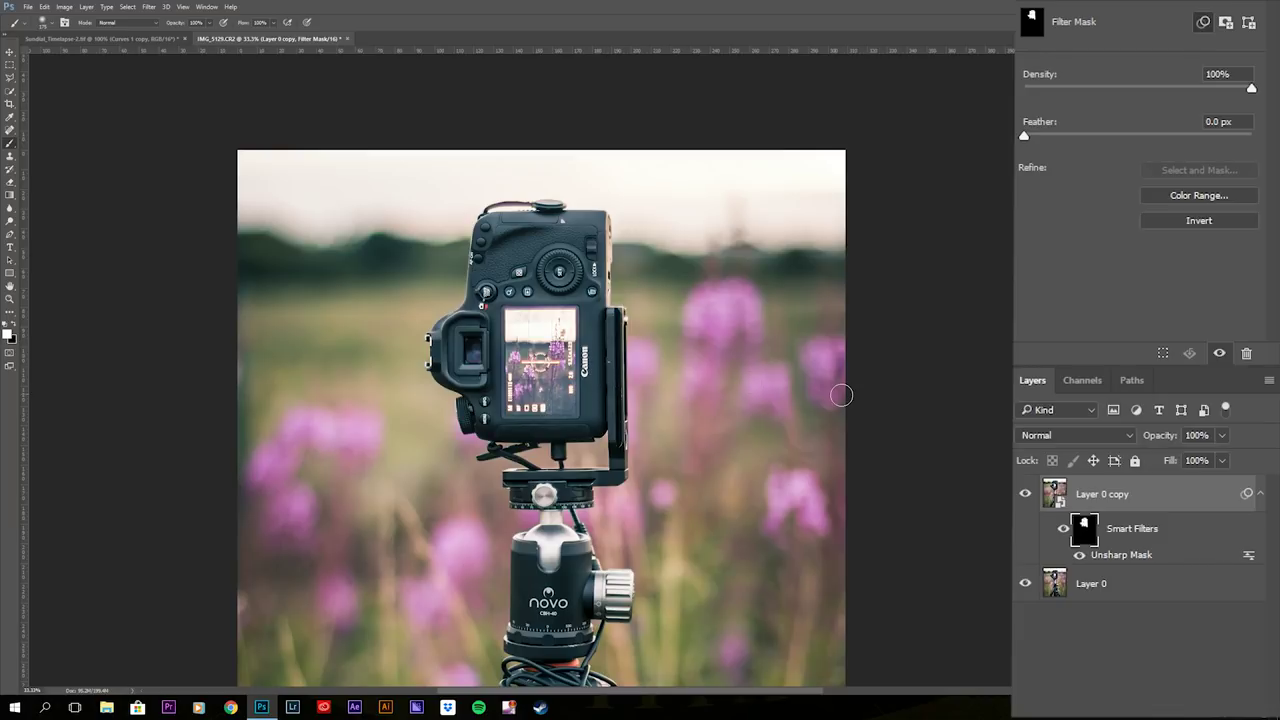
key(v)
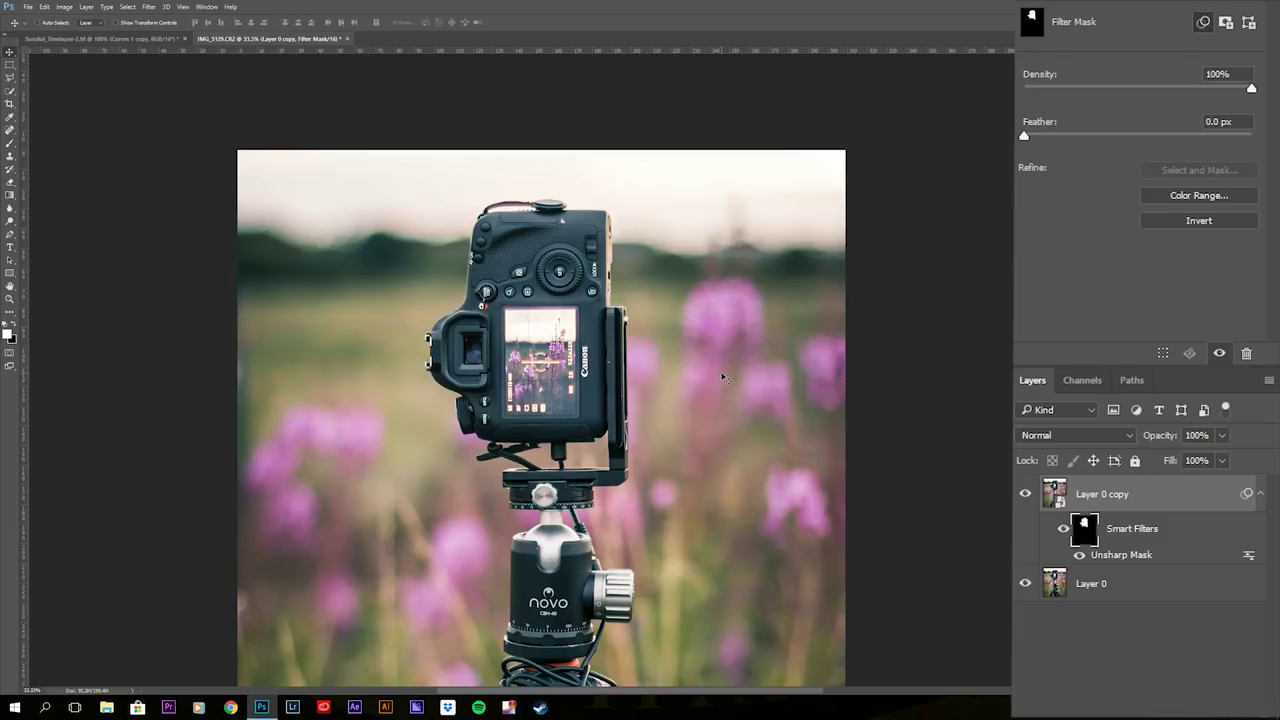